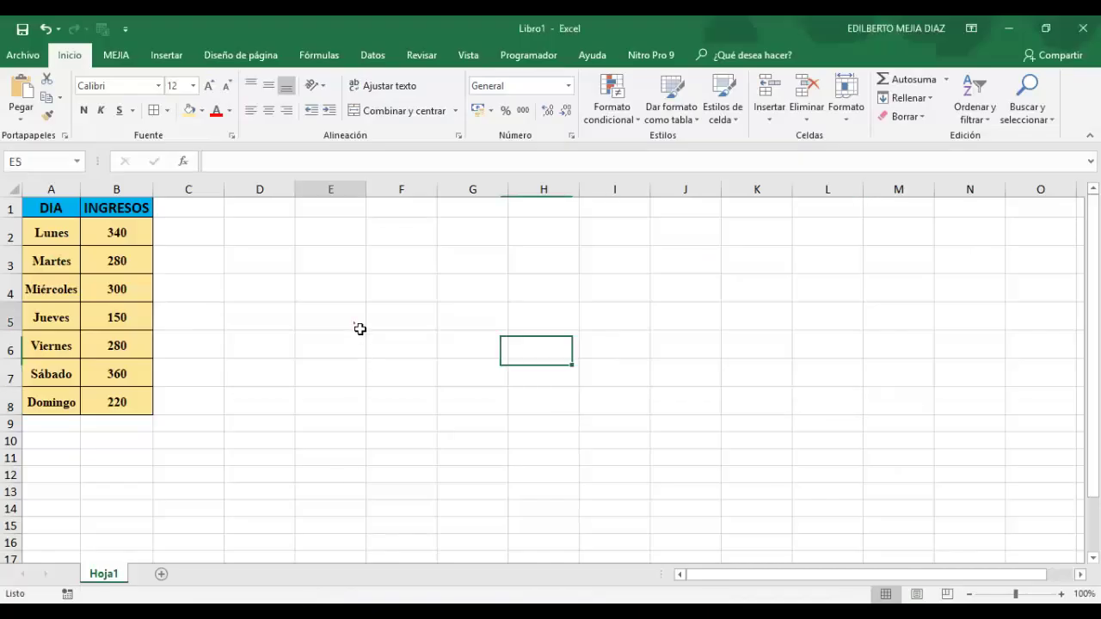
# Step: Switch to the Excel workbook holding the DIA/INGRESOS daily income table
pyautogui.click(359, 328)
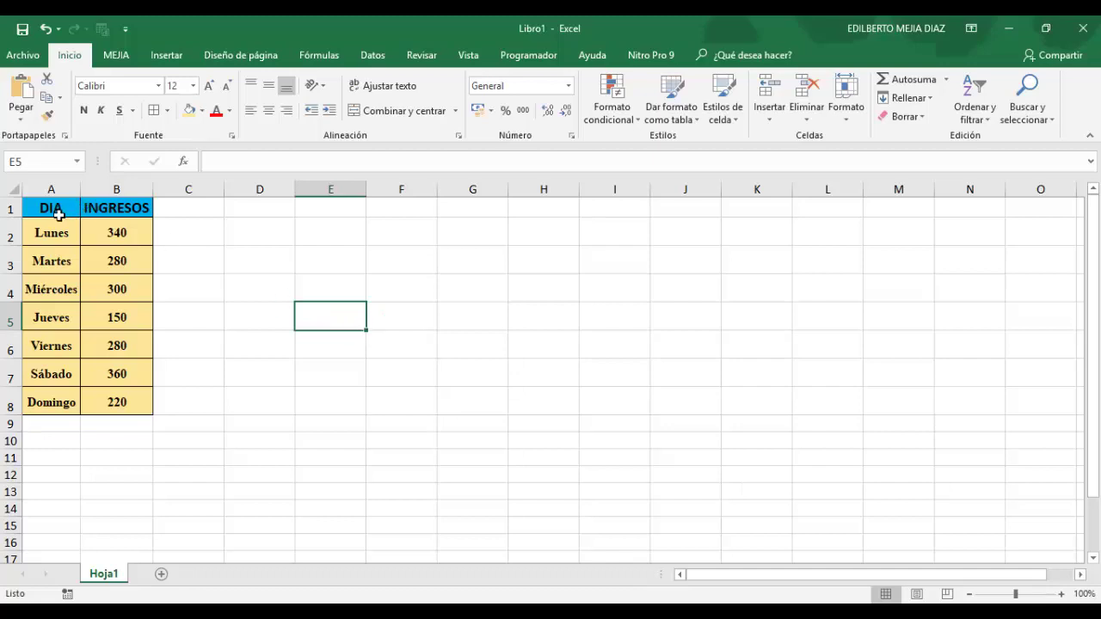
pyautogui.moveTo(58, 215); pyautogui.dragTo(131, 416)
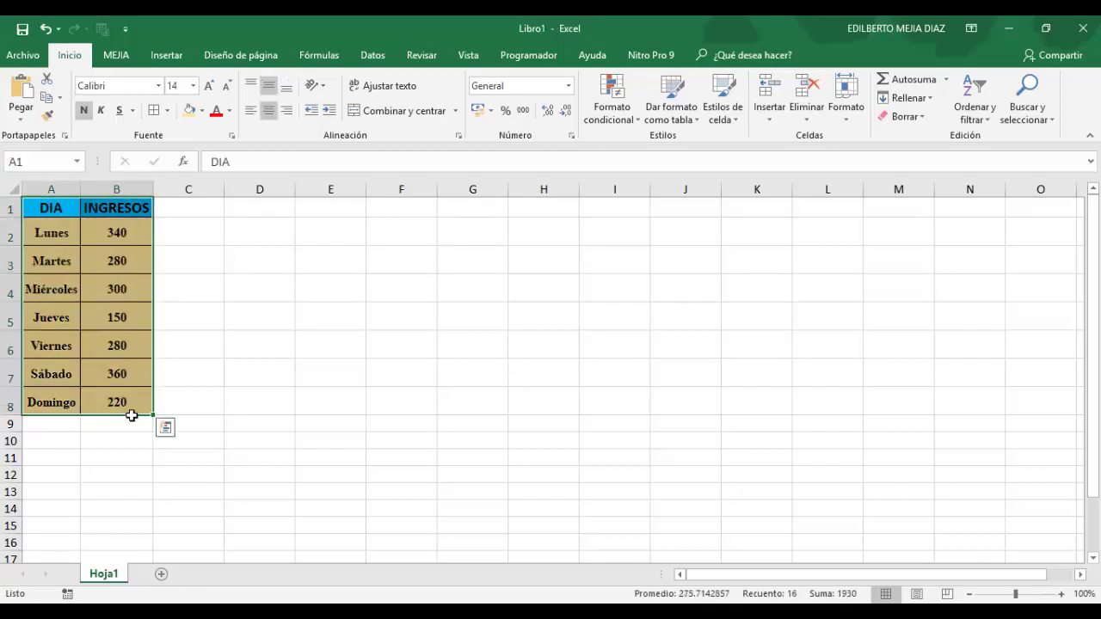
pyautogui.click(166, 428)
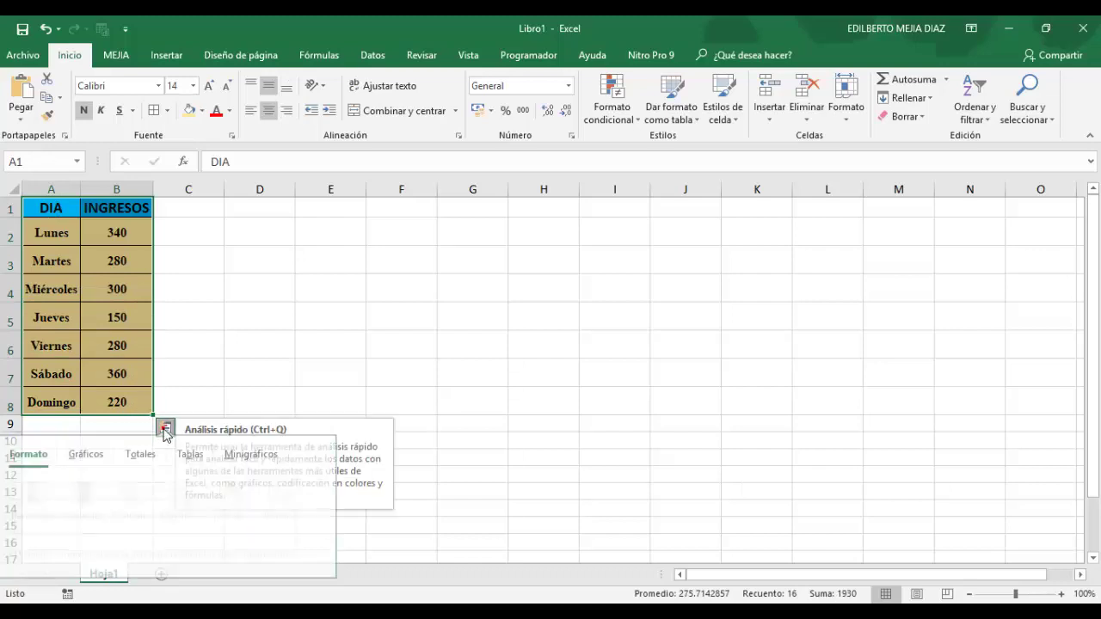
pyautogui.click(90, 463)
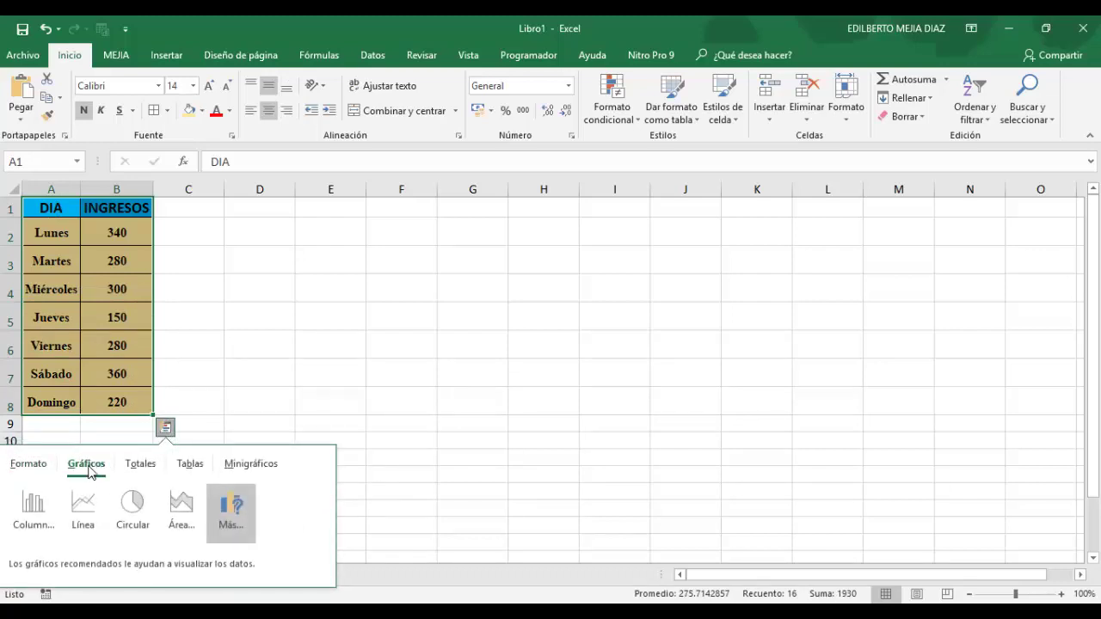
pyautogui.click(39, 503)
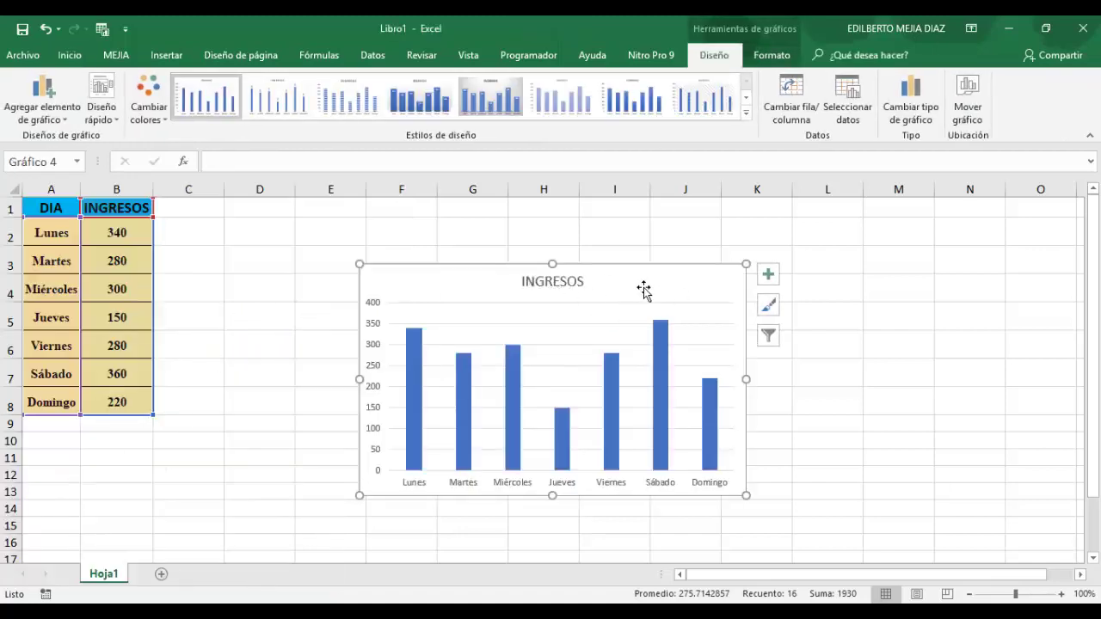
pyautogui.moveTo(643, 290); pyautogui.dragTo(750, 285)
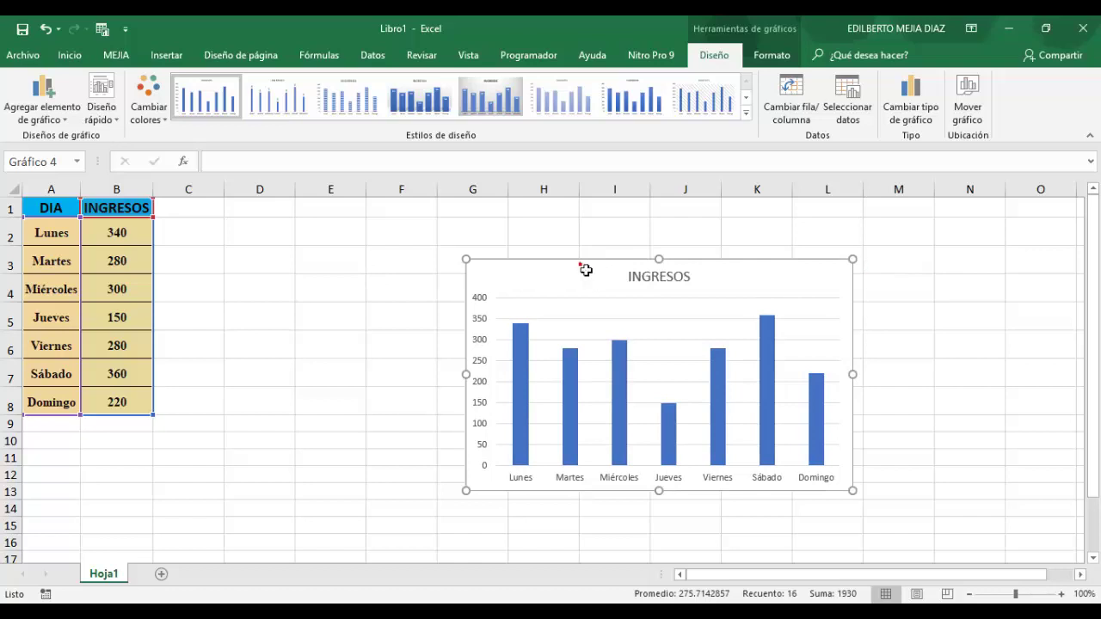
pyautogui.press('Delete')
# Step: Insert a 2-D clustered column chart of A1:B8 and move it beside the table
pyautogui.moveTo(59, 211); pyautogui.dragTo(138, 401)
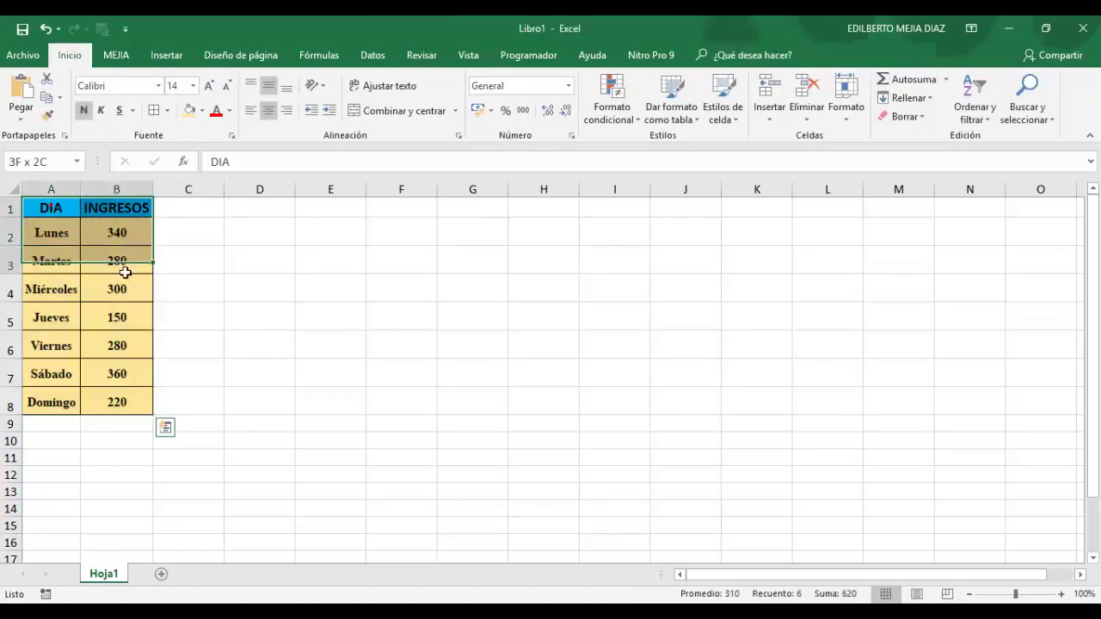
pyautogui.click(172, 55)
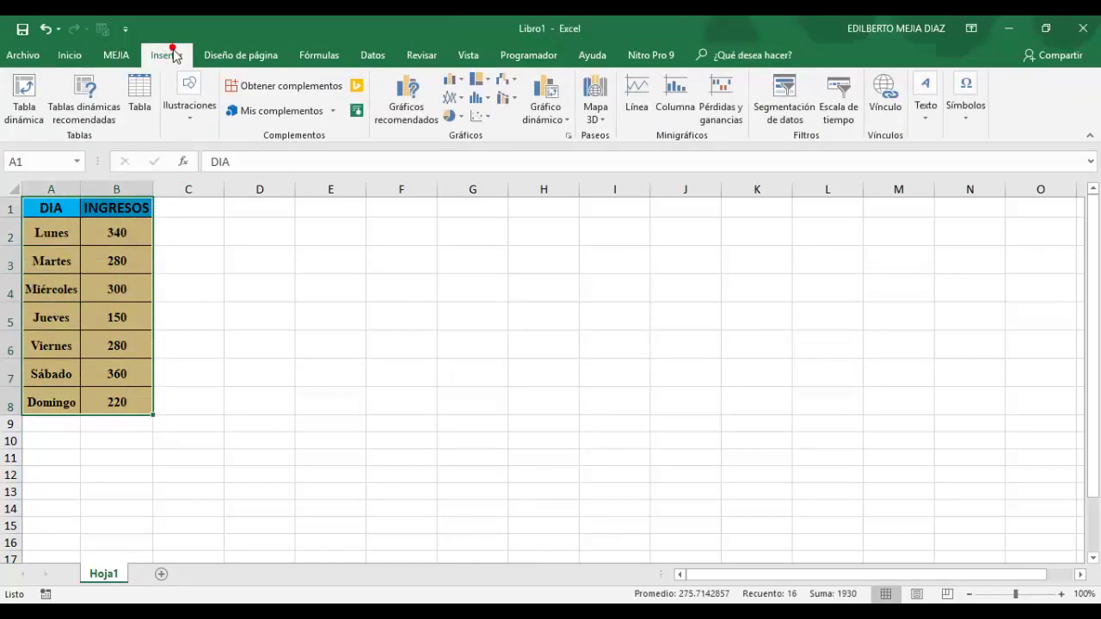
pyautogui.click(450, 80)
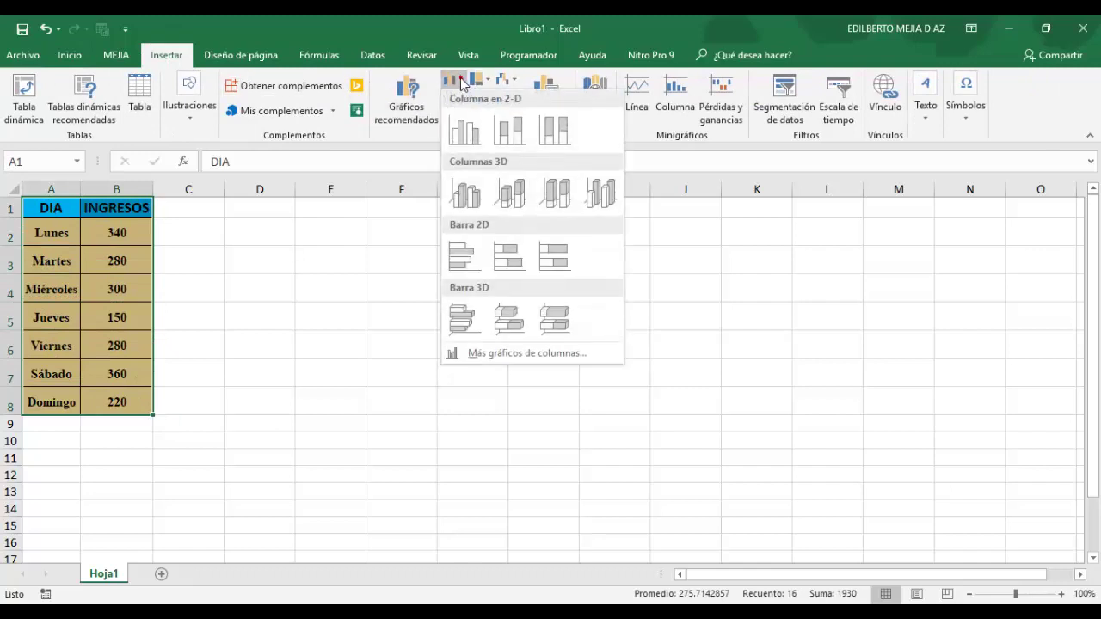
pyautogui.click(462, 132)
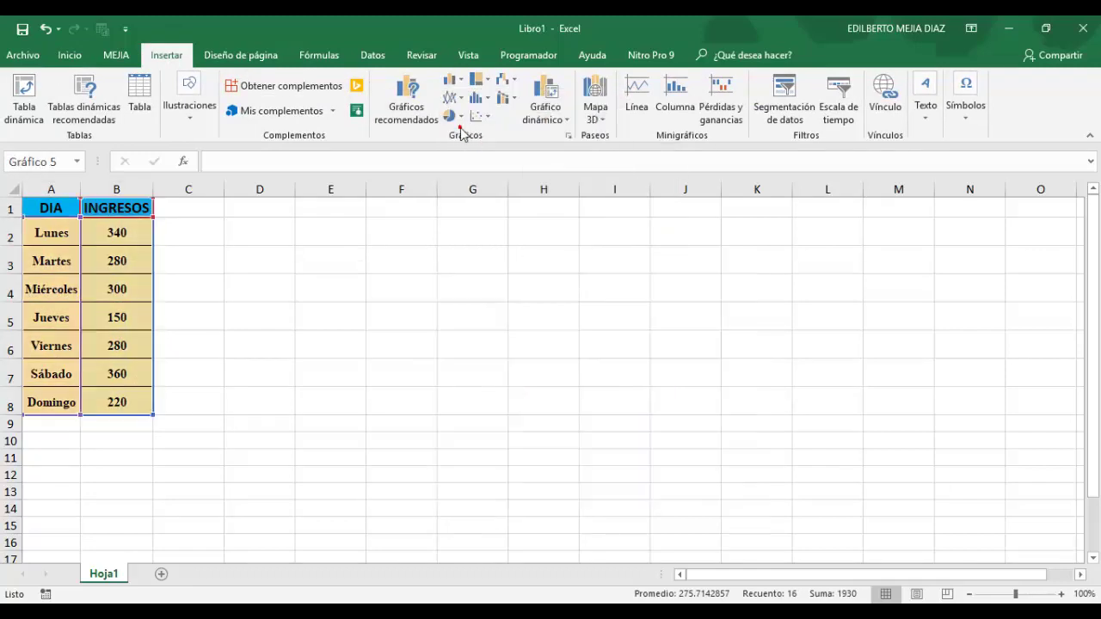
pyautogui.moveTo(494, 290); pyautogui.dragTo(370, 242)
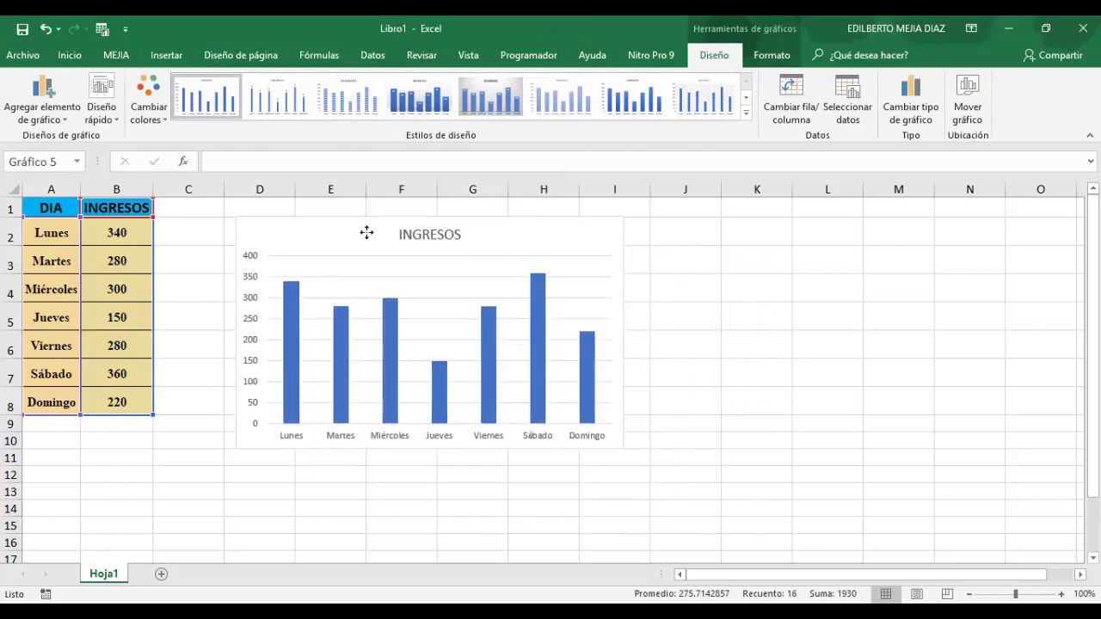
pyautogui.click(802, 310)
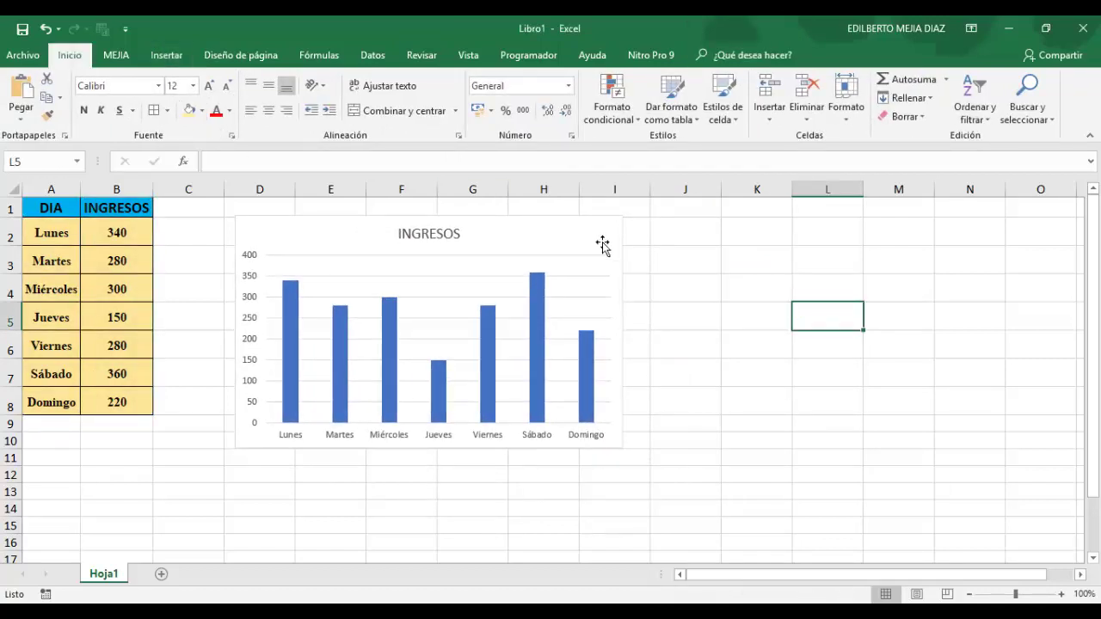
# Step: Draw a freehand scribble shape resembling a tree around column K
pyautogui.click(166, 55)
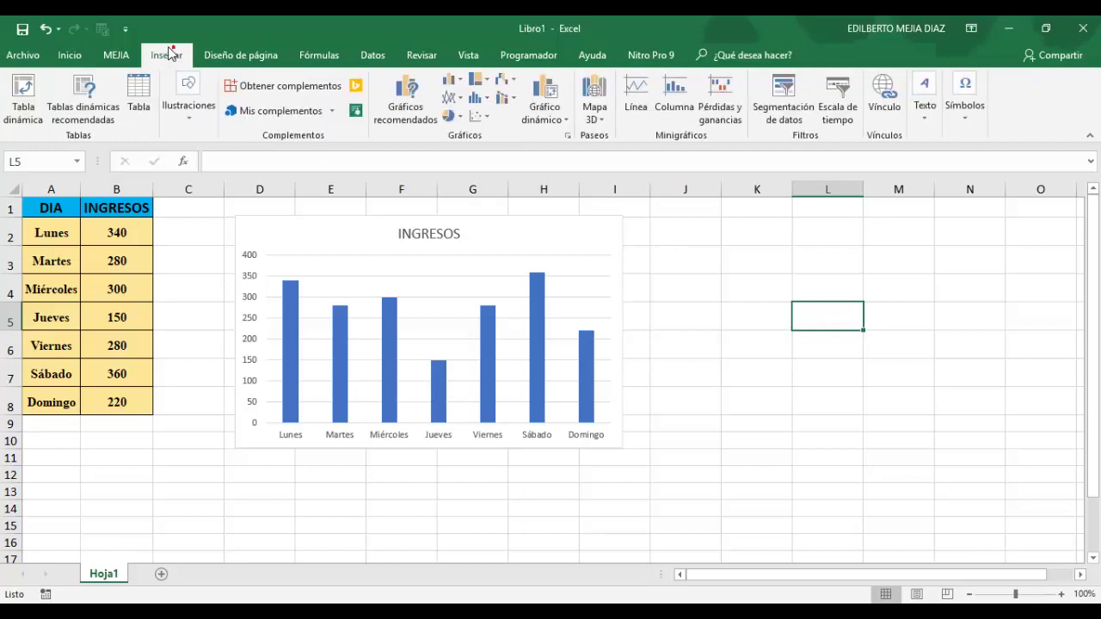
pyautogui.click(191, 120)
pyautogui.click(270, 168)
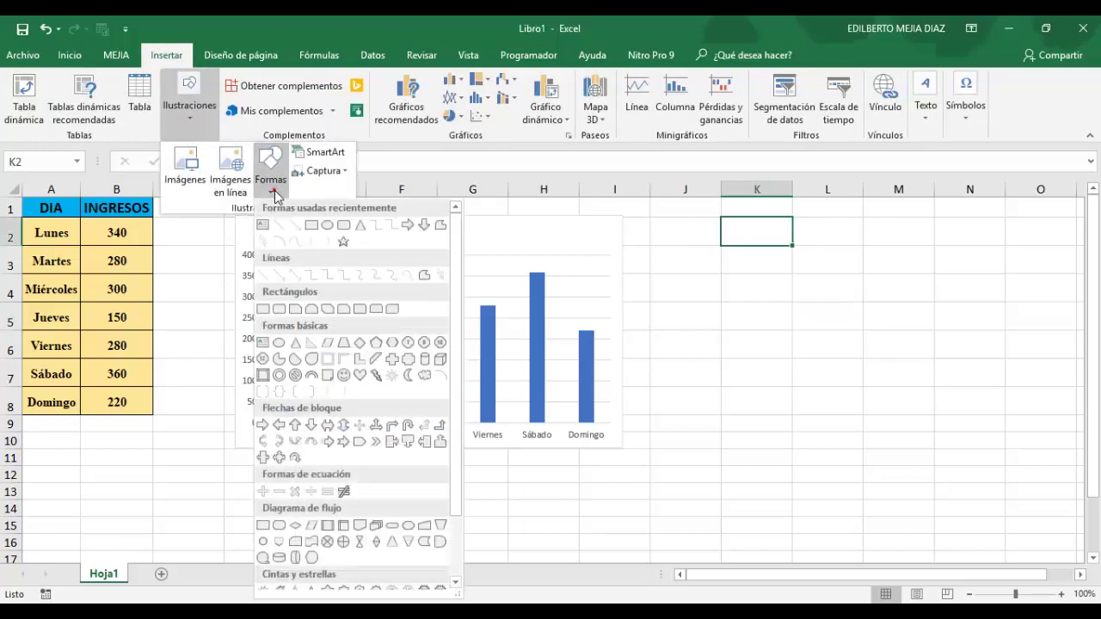
pyautogui.click(264, 243)
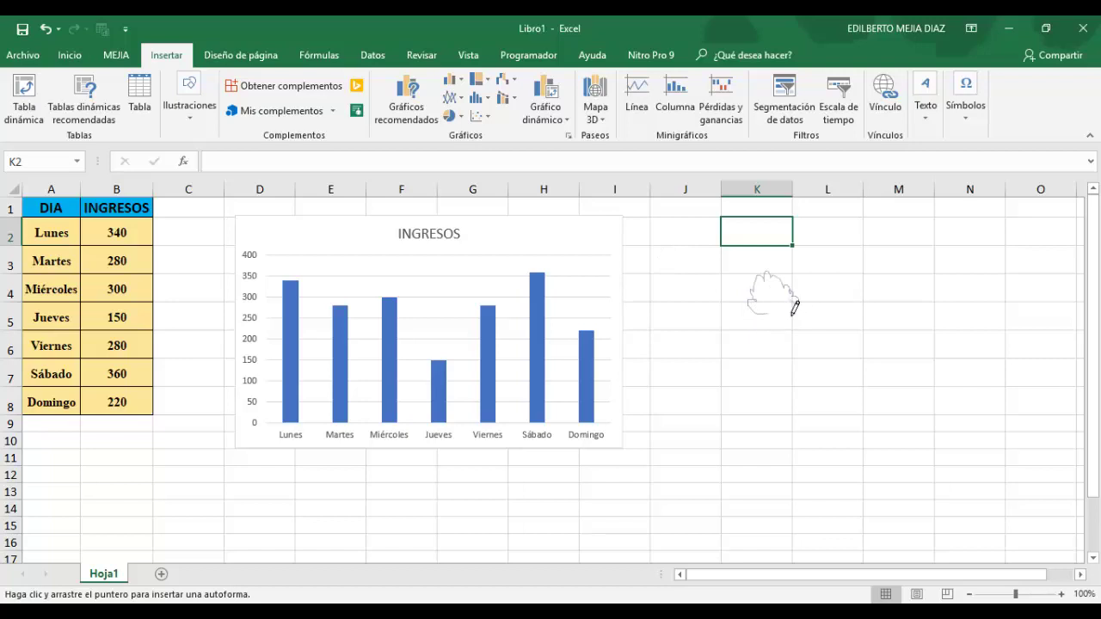
pyautogui.moveTo(793, 312); pyautogui.dragTo(781, 337)
pyautogui.moveTo(775, 332); pyautogui.dragTo(775, 320)
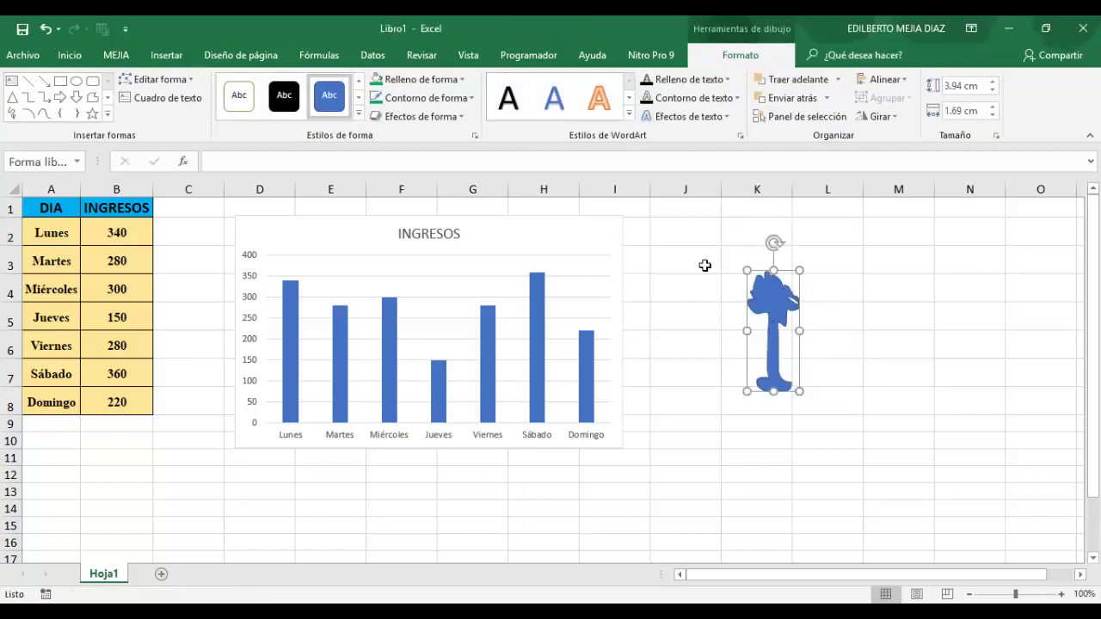
# Step: Fill the tree figure green, reselect it, then select the chart's INGRESOS bars
pyautogui.click(376, 79)
pyautogui.click(712, 345)
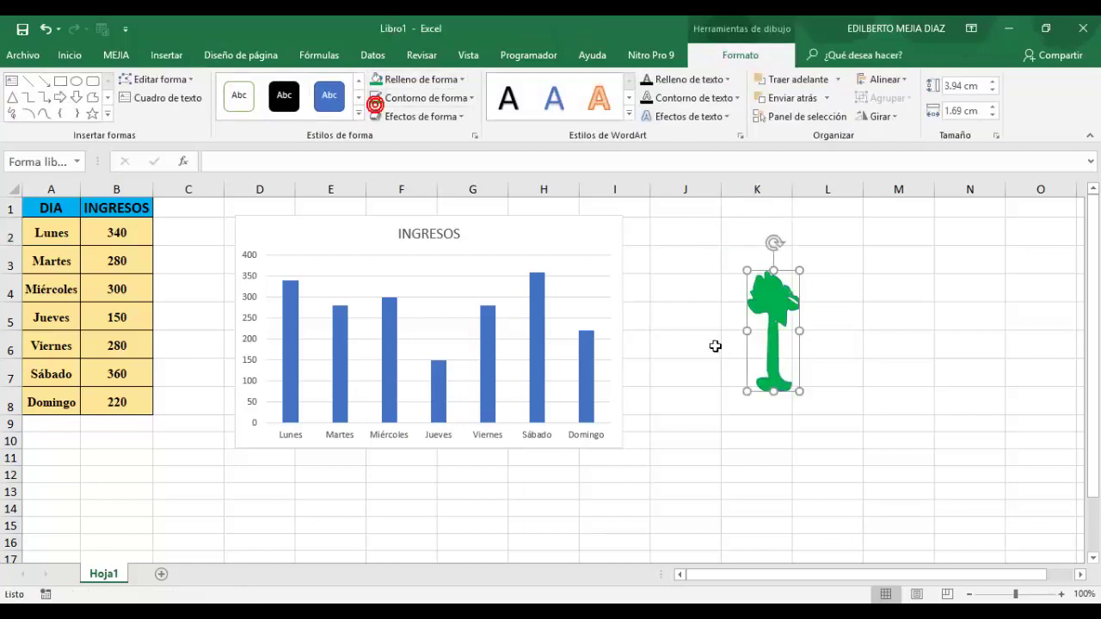
pyautogui.click(768, 326)
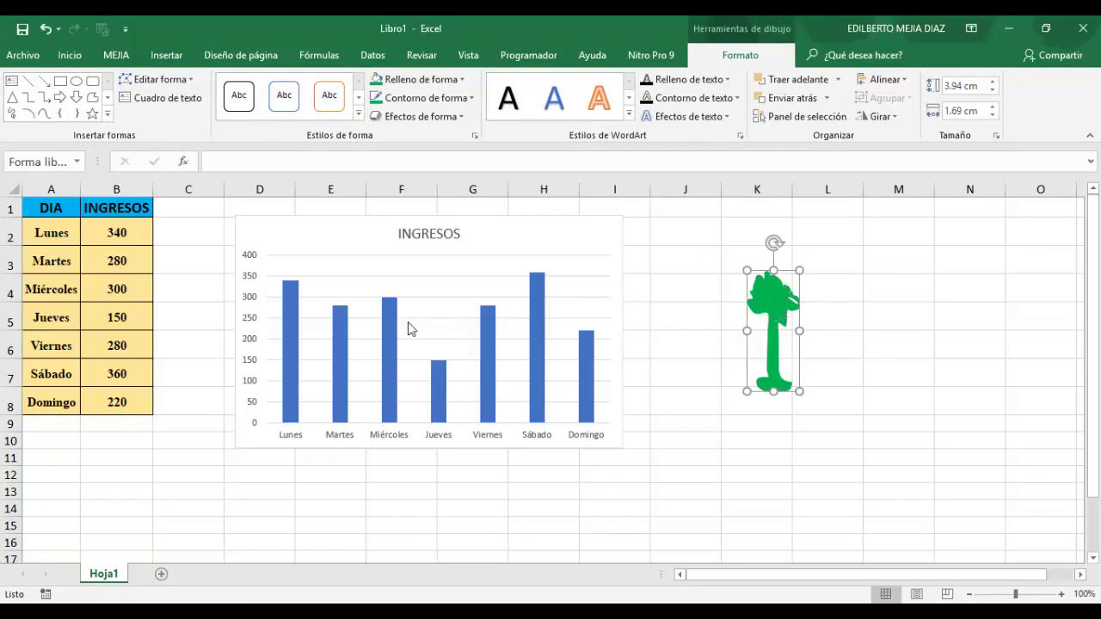
pyautogui.click(289, 322)
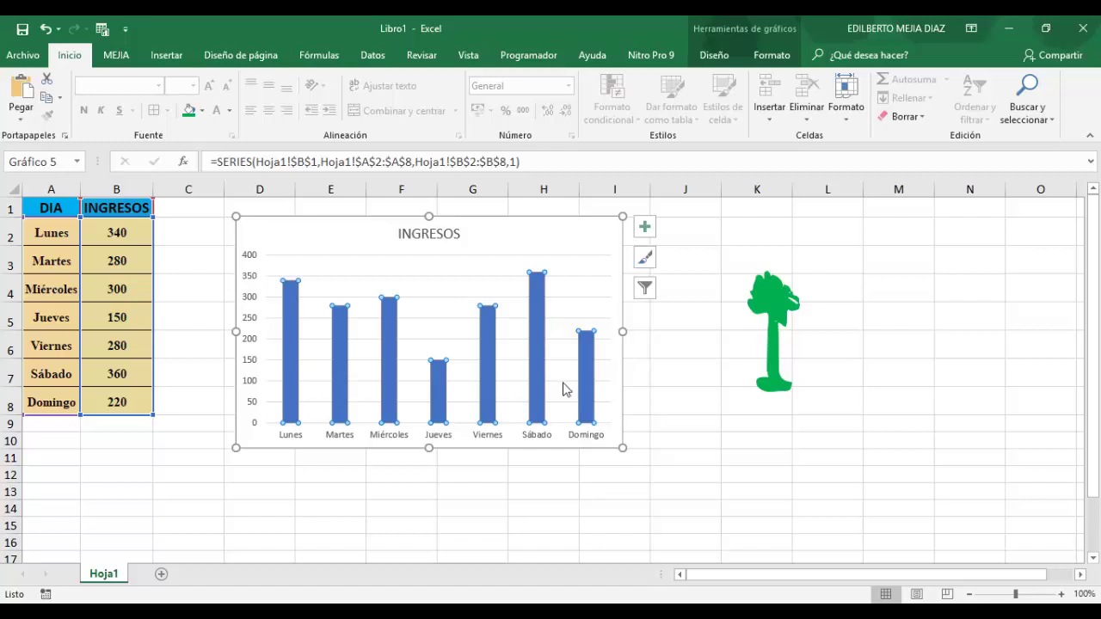
# Step: Paste the green tree figure into the INGRESOS bars so each column becomes a tree
pyautogui.hotkey('ctrl', 'v')
pyautogui.click(511, 525)
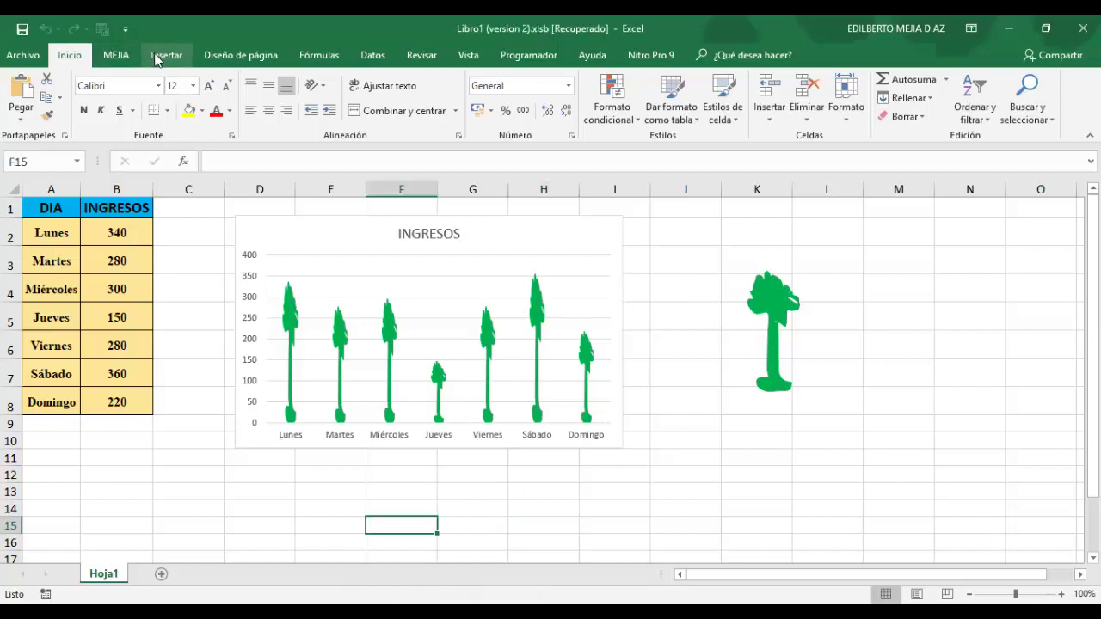
# Step: Insert the columna.jpg picture from the Escritorio folder
pyautogui.click(164, 55)
pyautogui.click(193, 116)
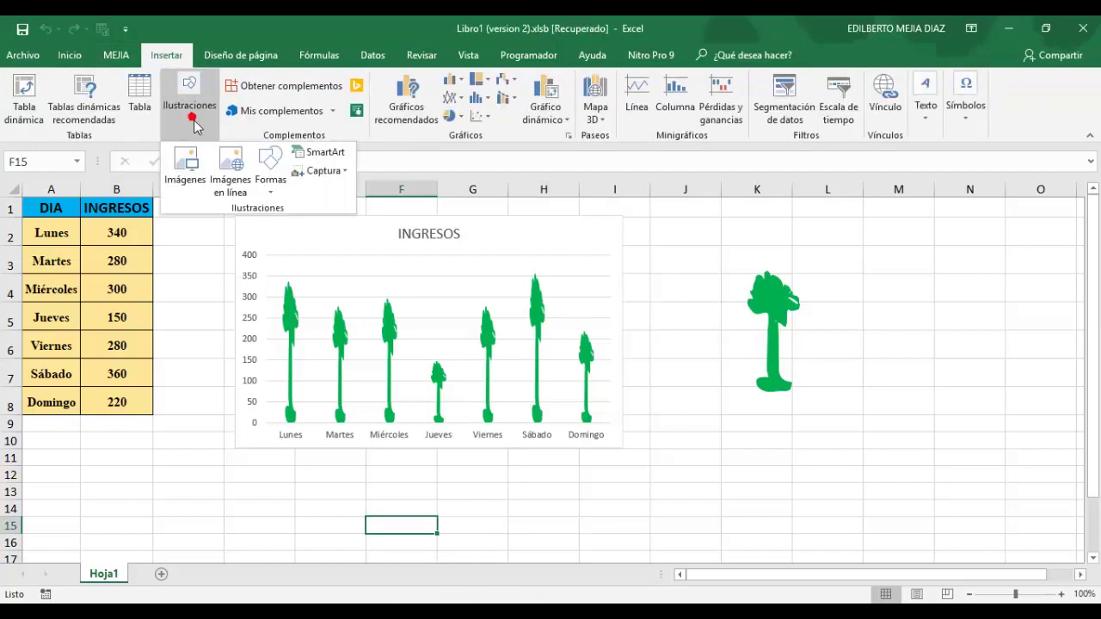
pyautogui.click(187, 181)
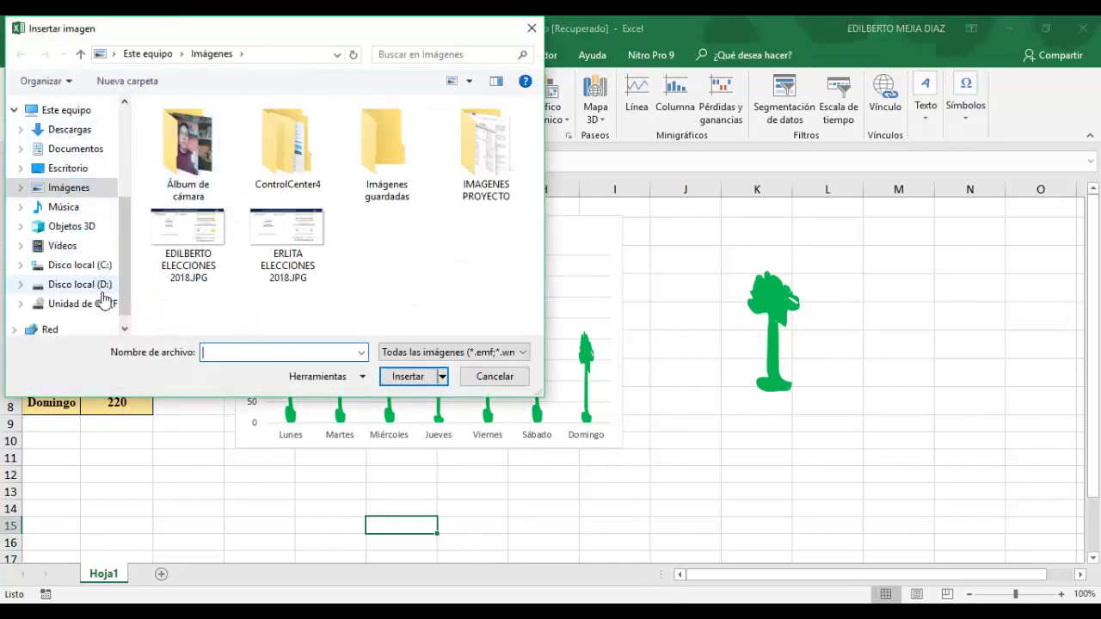
pyautogui.scroll(-1, 86, 206)
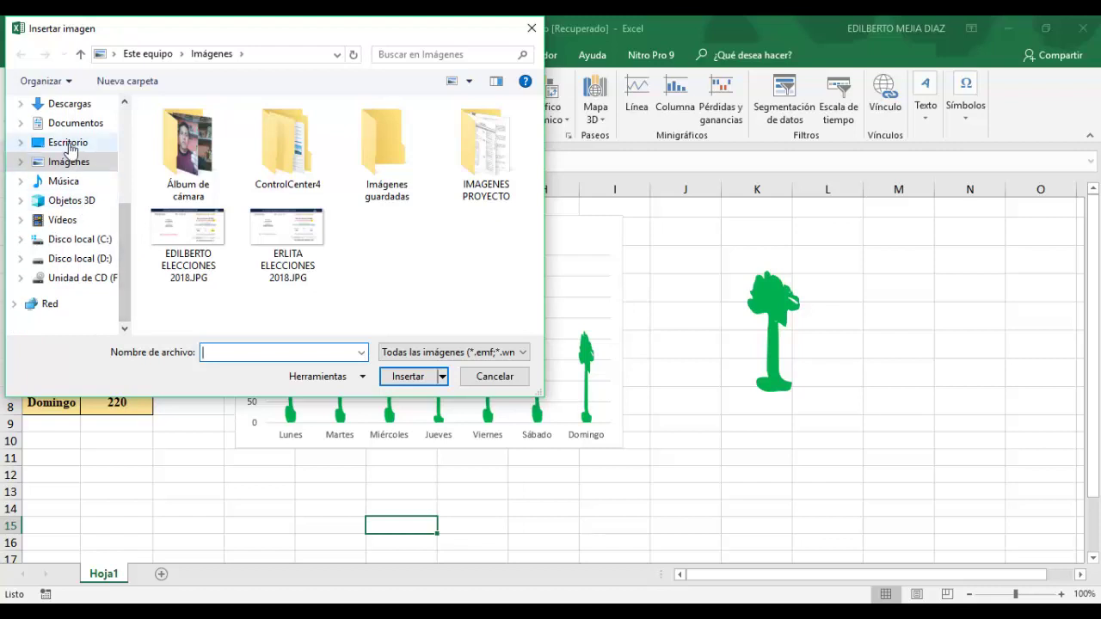
pyautogui.click(69, 142)
pyautogui.click(387, 150)
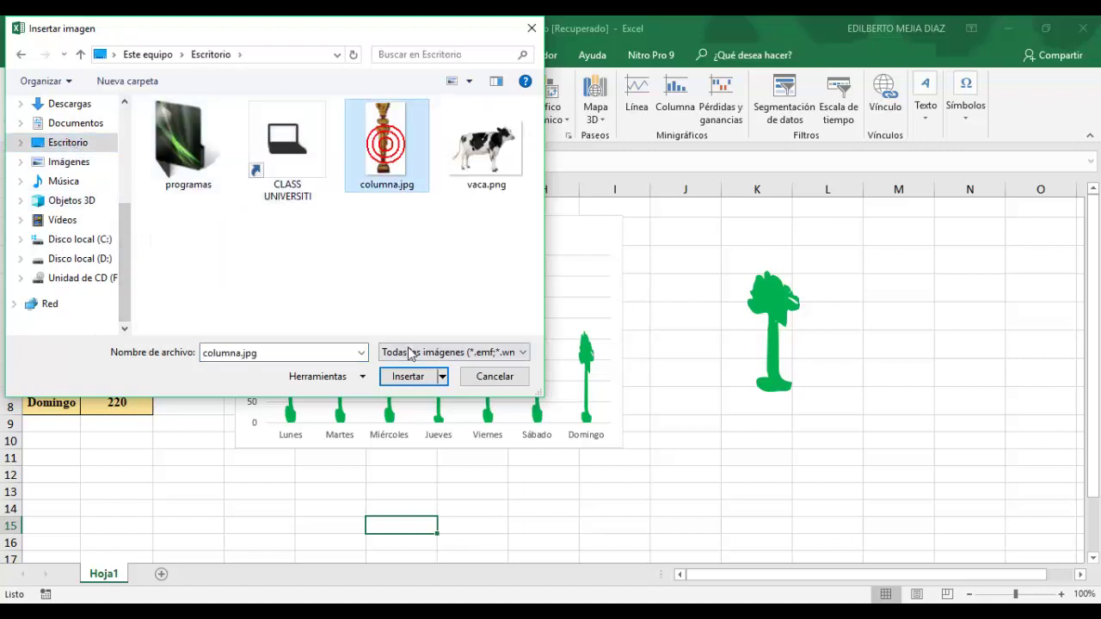
pyautogui.click(408, 376)
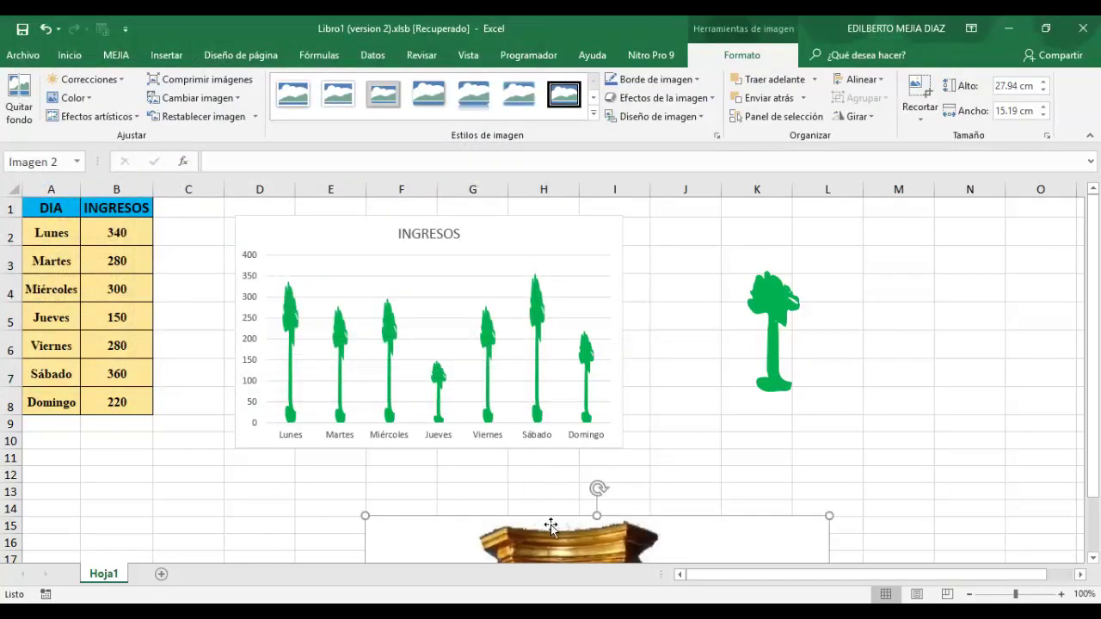
# Step: Shrink the column picture to about 7.65 × 4.16 cm and place it beside the chart
pyautogui.moveTo(551, 523); pyautogui.dragTo(512, 200)
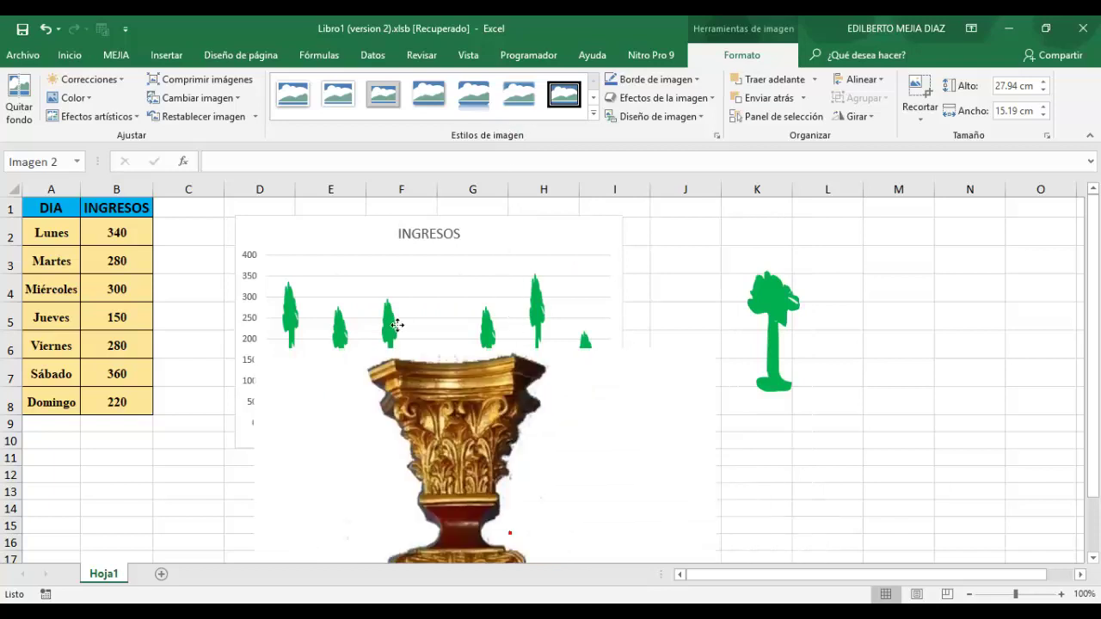
pyautogui.moveTo(534, 503); pyautogui.dragTo(411, 275)
pyautogui.moveTo(252, 299); pyautogui.dragTo(538, 453)
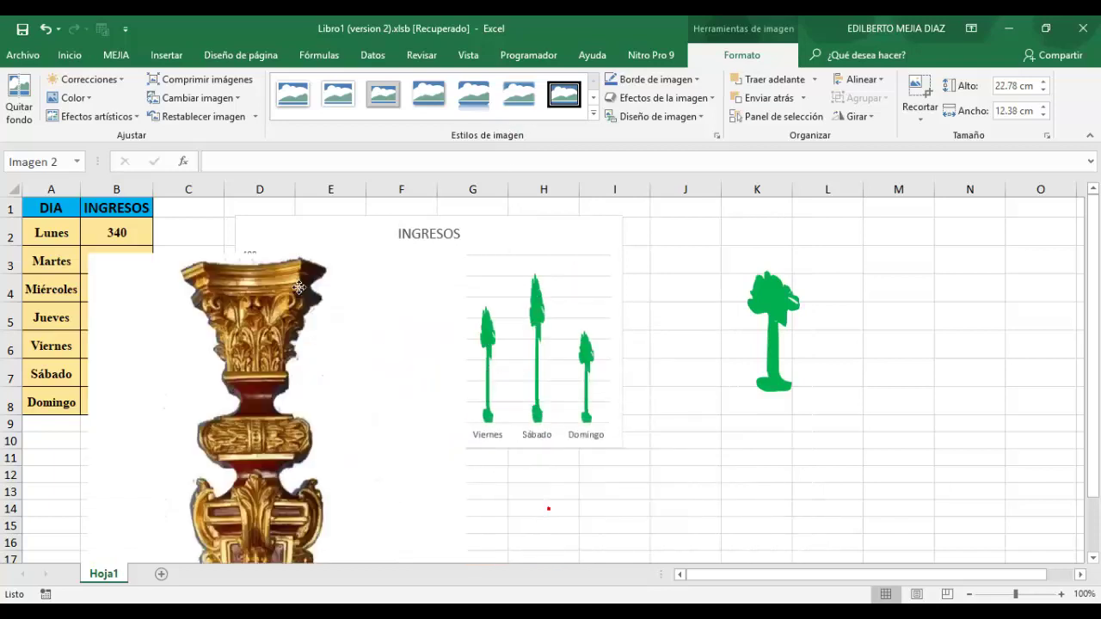
pyautogui.moveTo(516, 516); pyautogui.dragTo(190, 299)
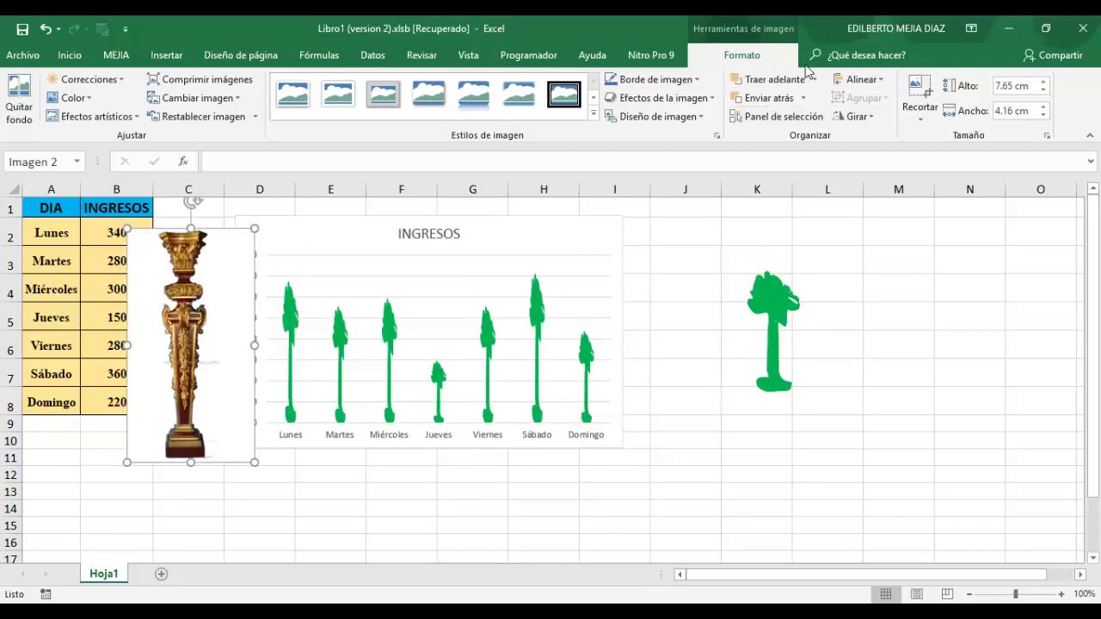
# Step: Remove the column picture's white background, keeping the whole column from top to base
pyautogui.click(19, 97)
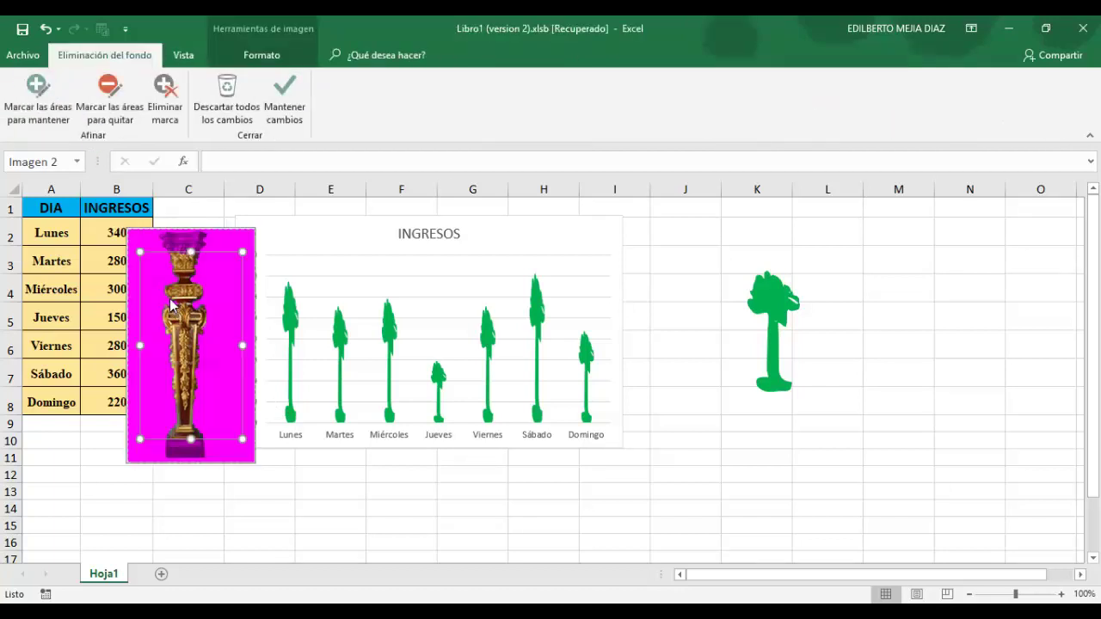
pyautogui.moveTo(191, 252); pyautogui.dragTo(191, 228)
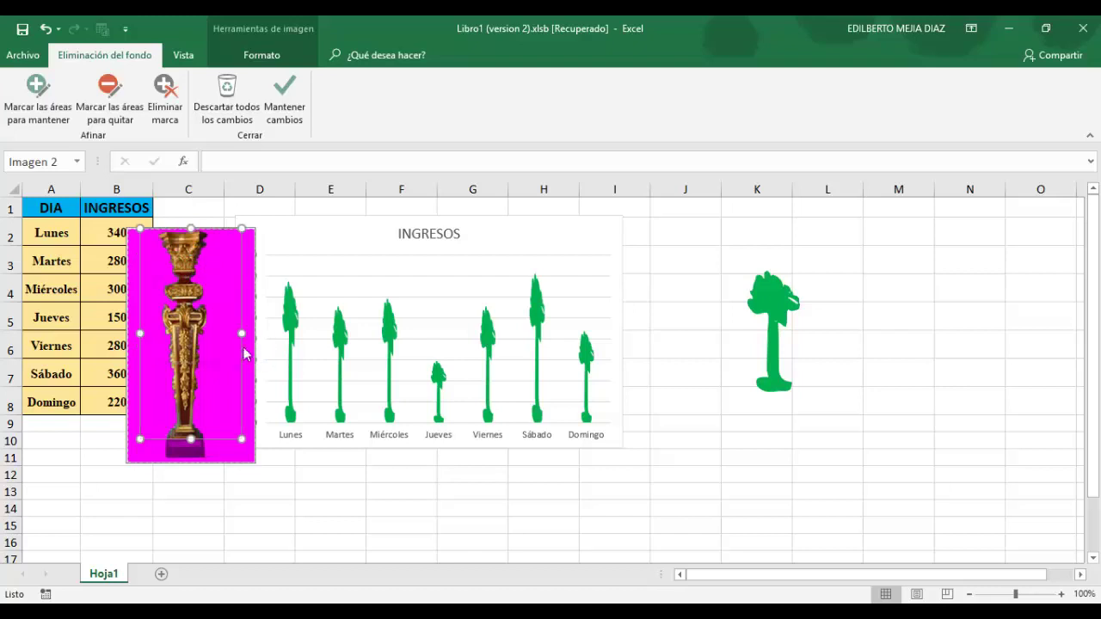
pyautogui.moveTo(258, 348); pyautogui.dragTo(251, 335)
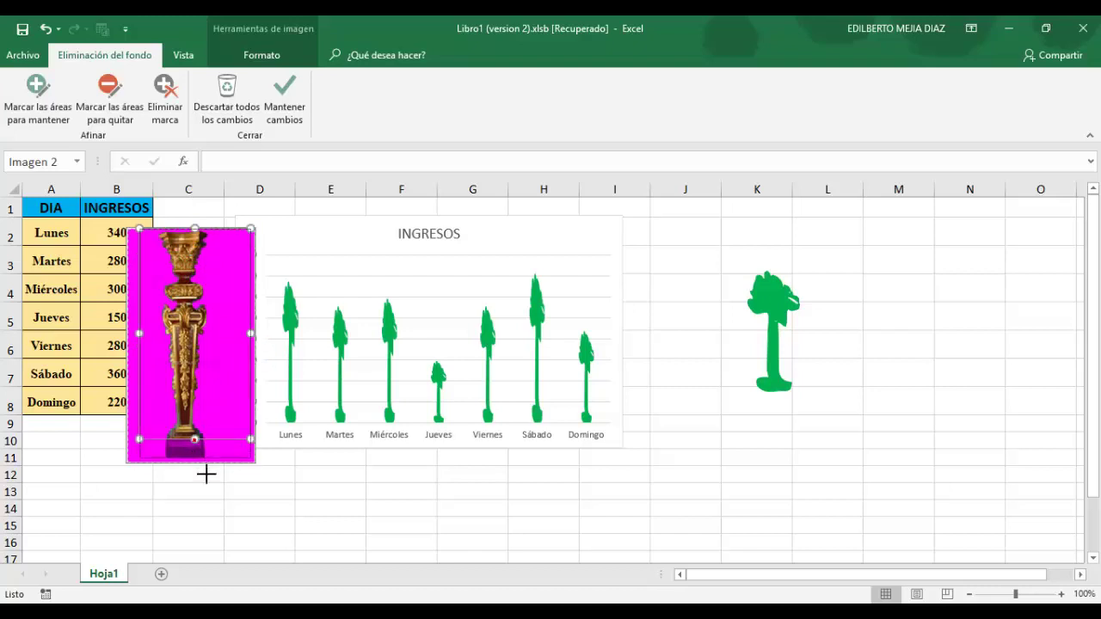
pyautogui.moveTo(205, 476); pyautogui.dragTo(194, 475)
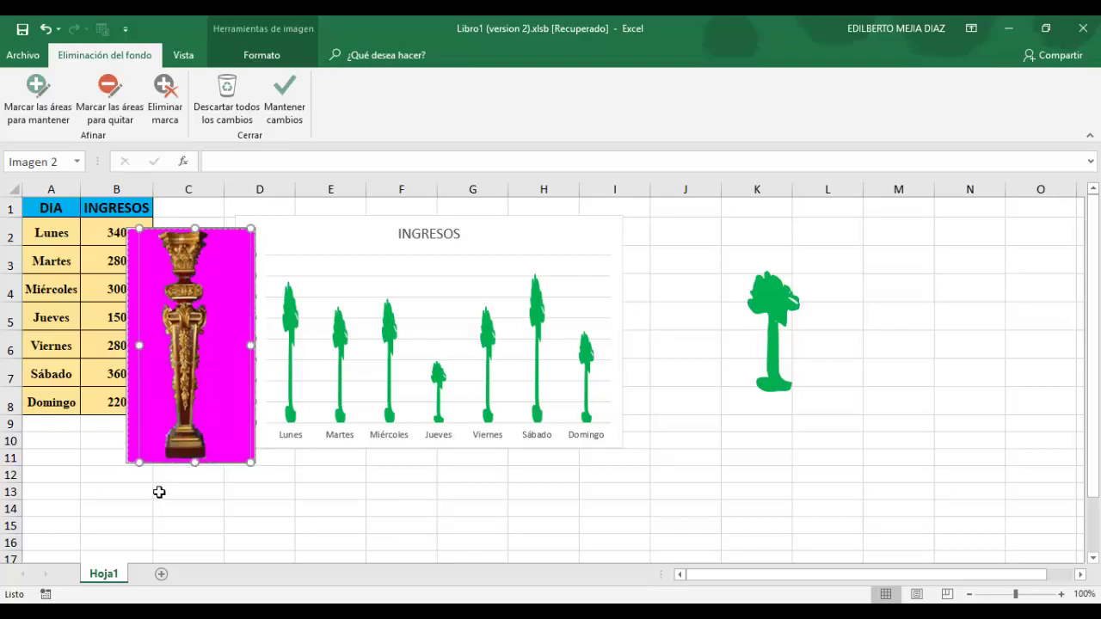
pyautogui.click(284, 91)
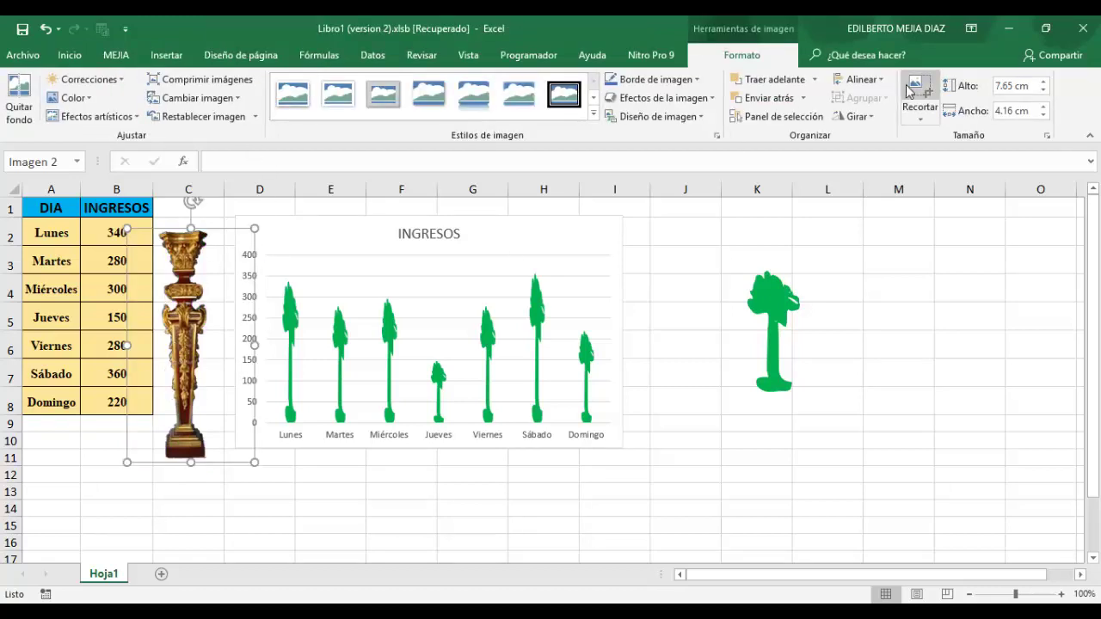
# Step: Crop the column picture's left and right sides down to 7.65 × 1.88 cm
pyautogui.click(919, 91)
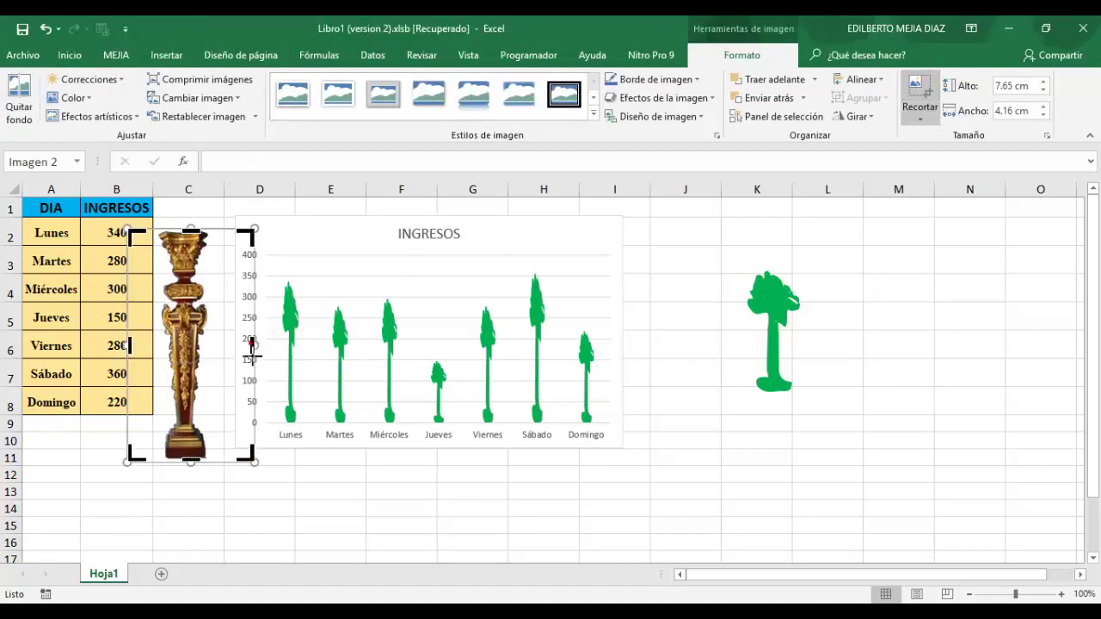
pyautogui.moveTo(251, 351); pyautogui.dragTo(226, 353)
pyautogui.moveTo(141, 353); pyautogui.dragTo(167, 358)
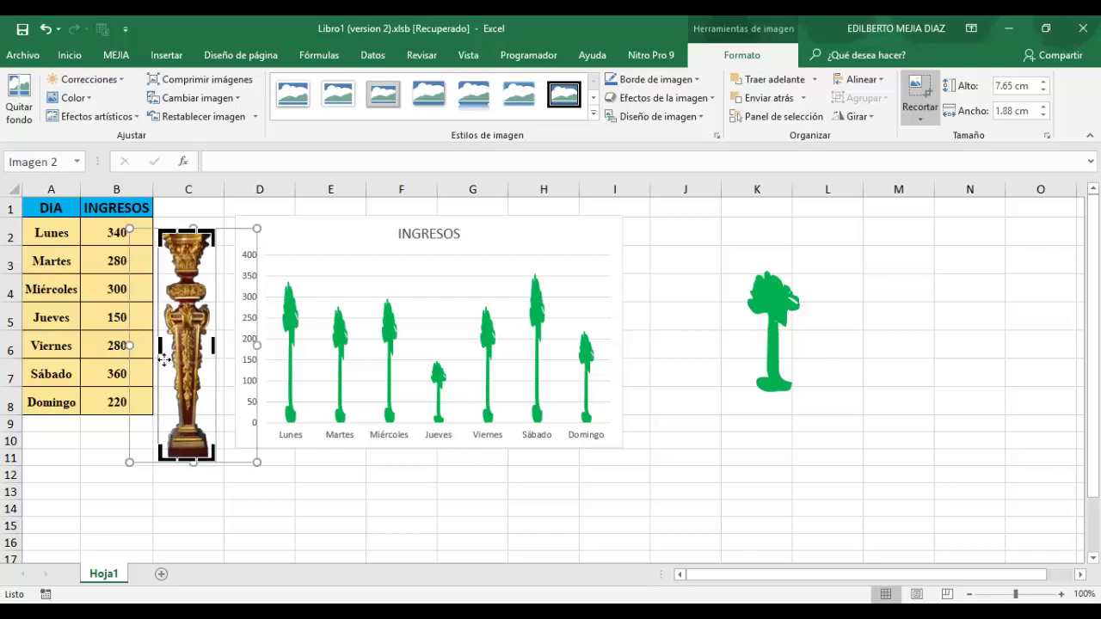
pyautogui.click(914, 92)
# Step: Copy the column picture and paste it into the INGRESOS chart bars
pyautogui.click(293, 480)
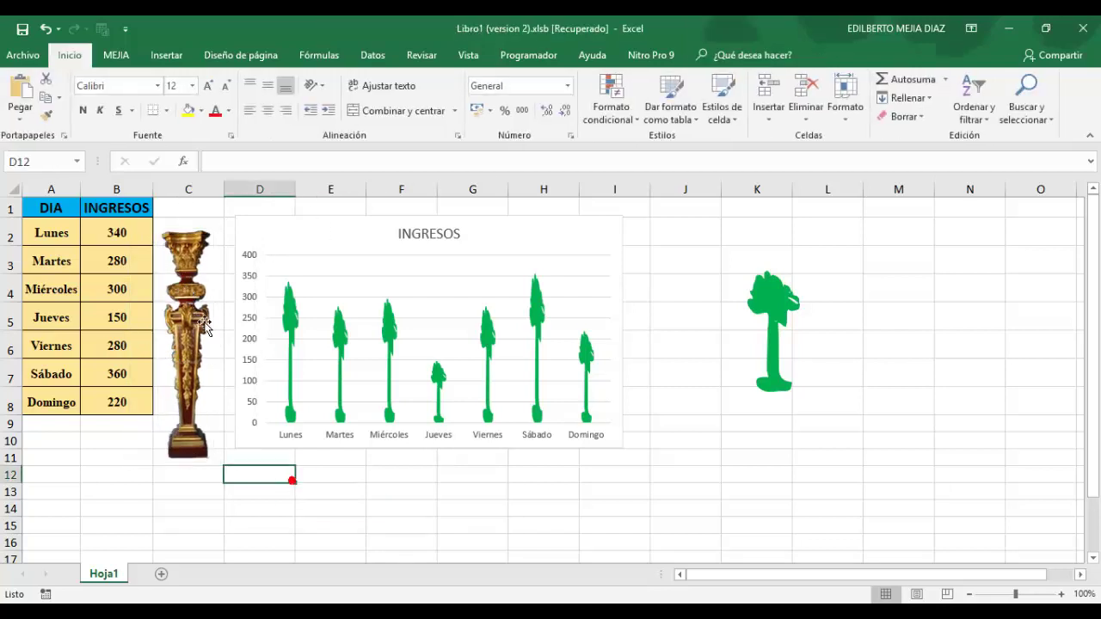
pyautogui.click(203, 323)
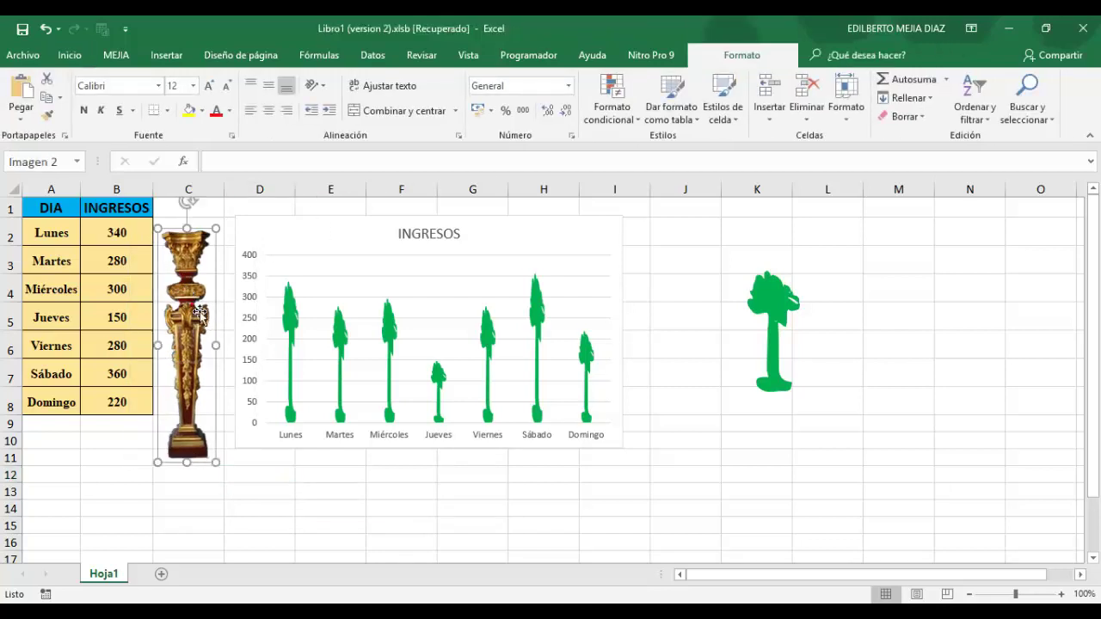
pyautogui.click(295, 314)
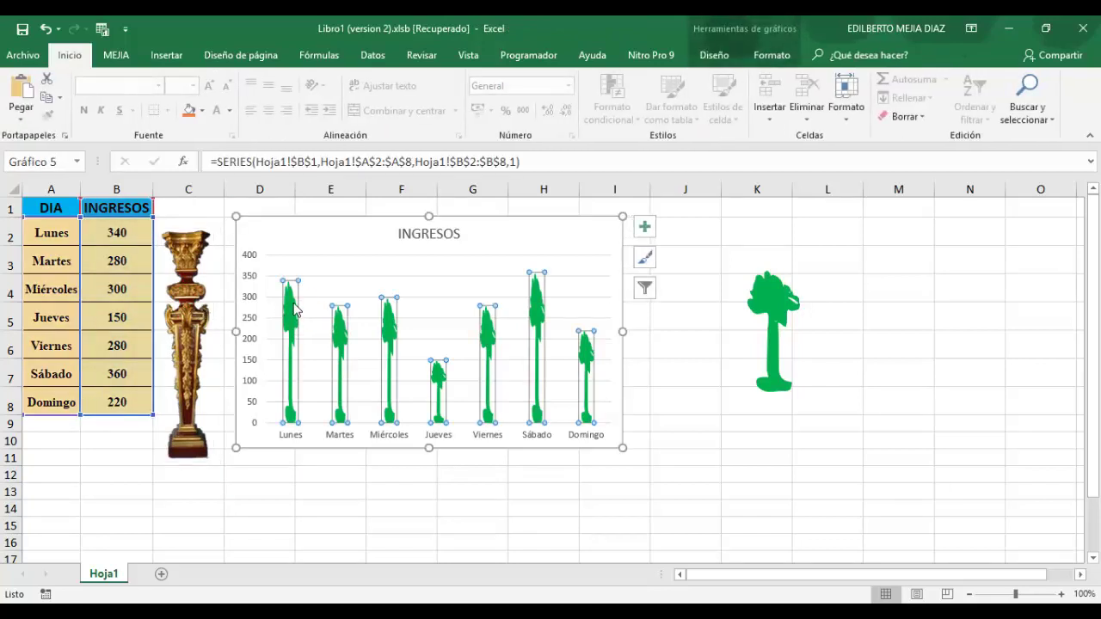
pyautogui.hotkey('ctrl', 'v')
pyautogui.click(725, 504)
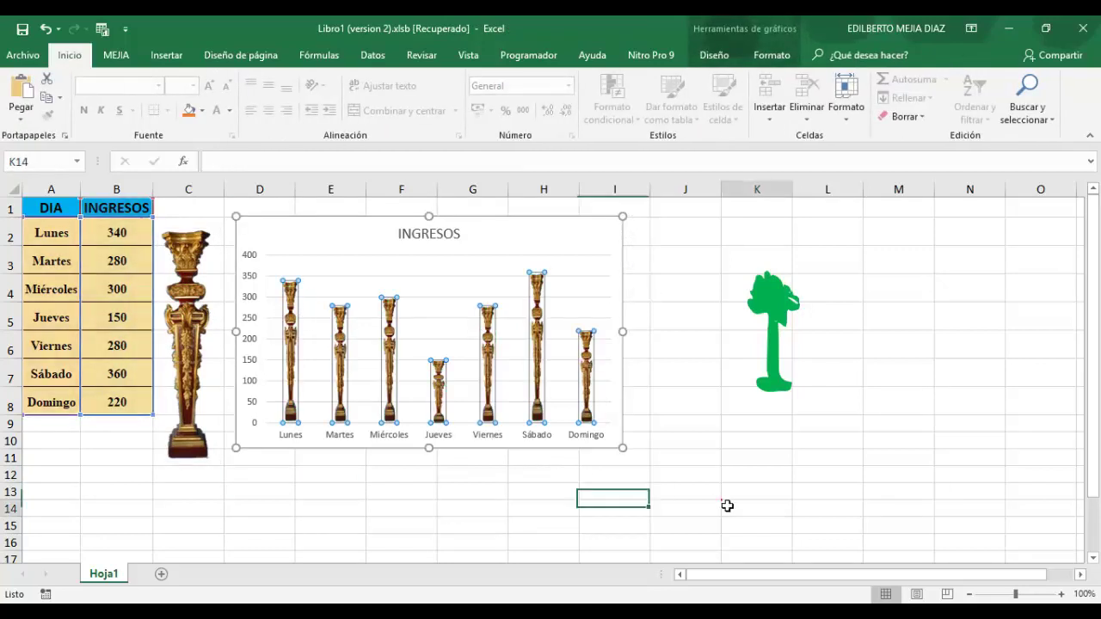
# Step: Open the formatting options for the Sábado bar and select the Gap Width value
pyautogui.click(522, 318)
pyautogui.click(535, 312)
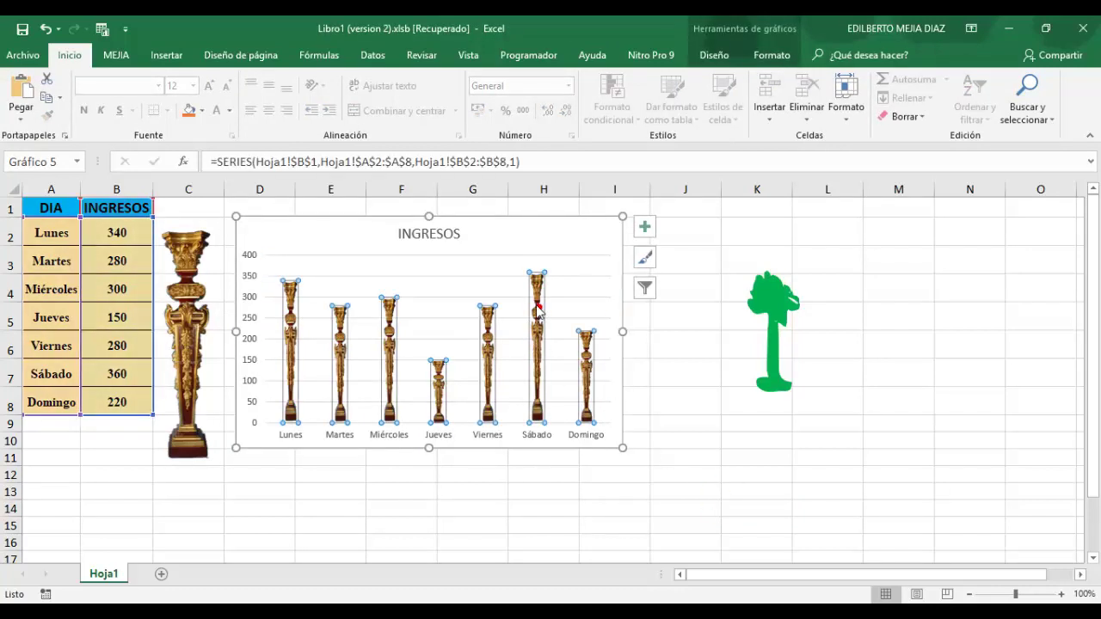
pyautogui.click(537, 309)
pyautogui.doubleClick(536, 311)
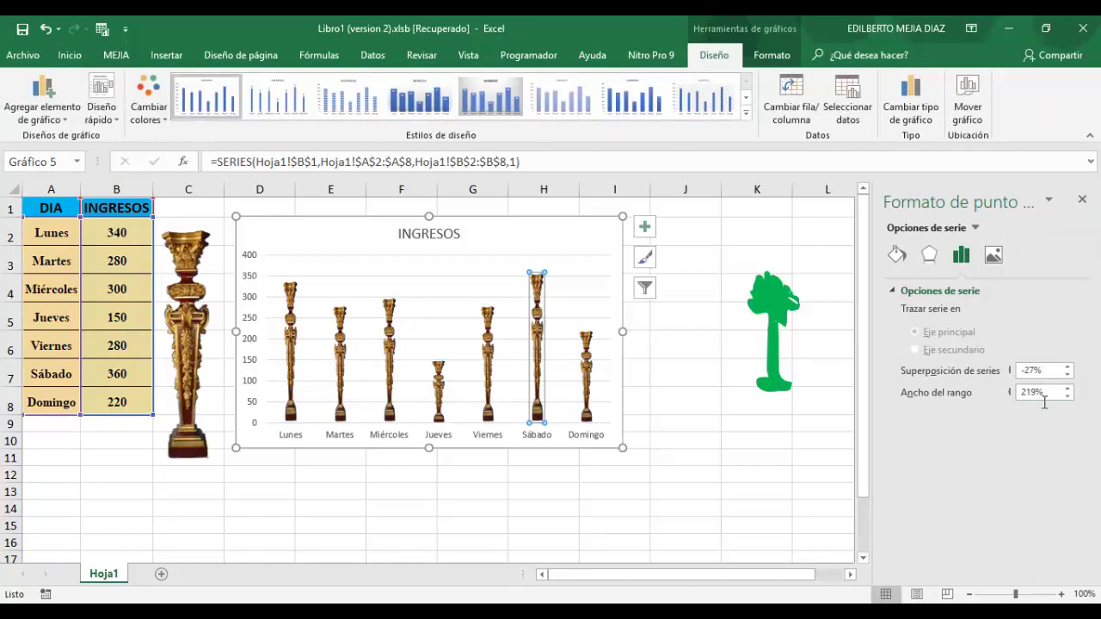
pyautogui.moveTo(1045, 393); pyautogui.dragTo(1015, 392)
# Step: Set the gap width to 10% and delete the spare column picture from the sheet
pyautogui.write('10')
pyautogui.press('Return')
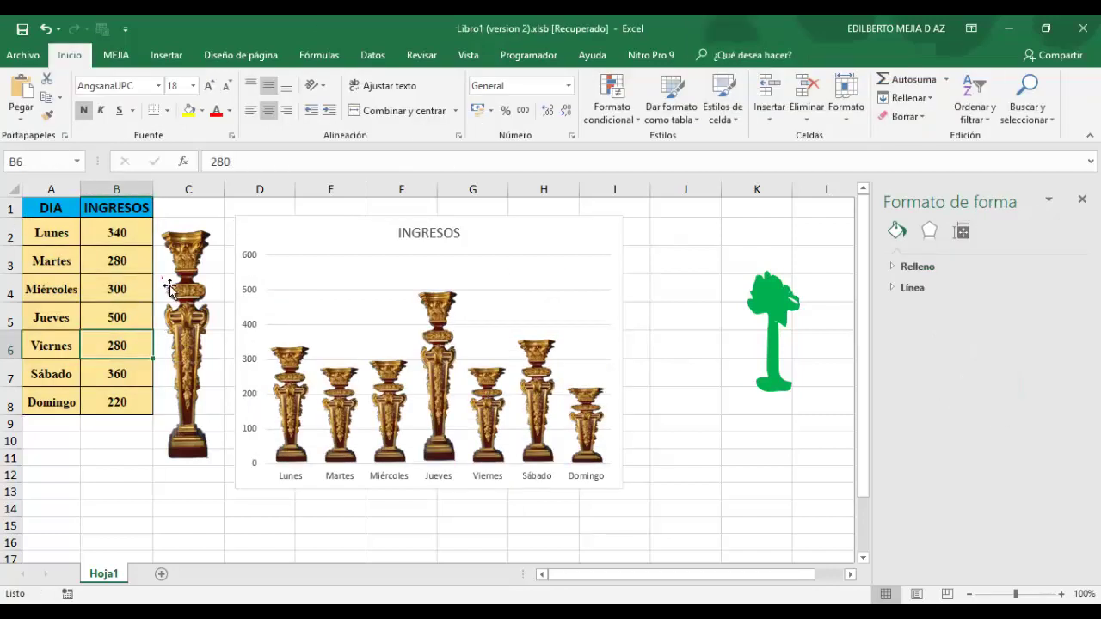
pyautogui.click(172, 286)
pyautogui.press('Delete')
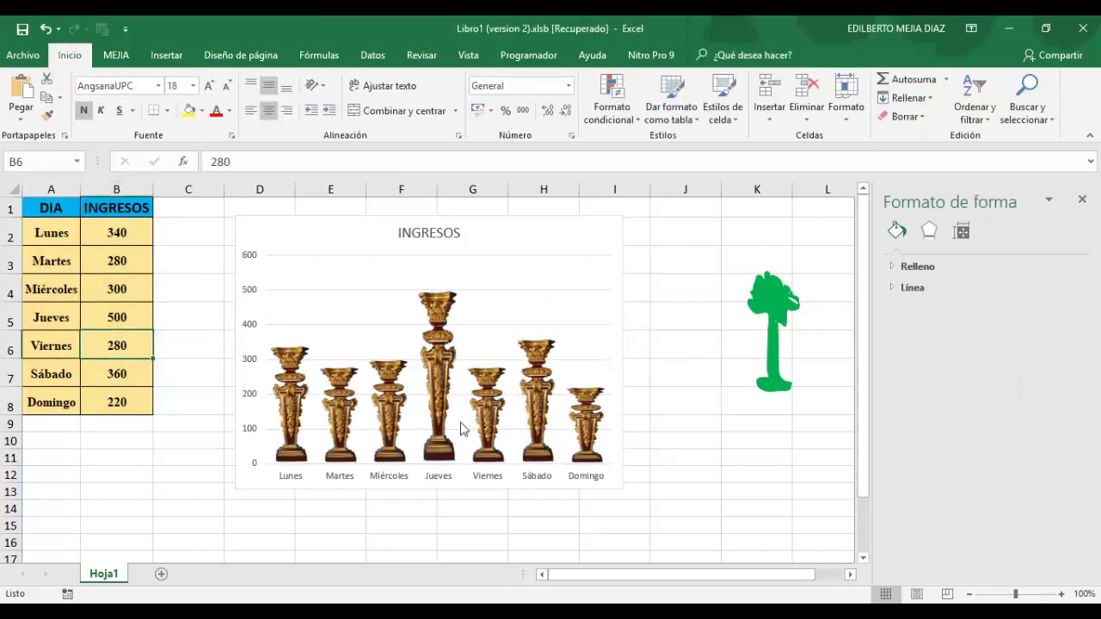
# Step: Delete the green tree shape and close the formatting pane
pyautogui.click(728, 509)
pyautogui.click(800, 348)
pyautogui.click(800, 347)
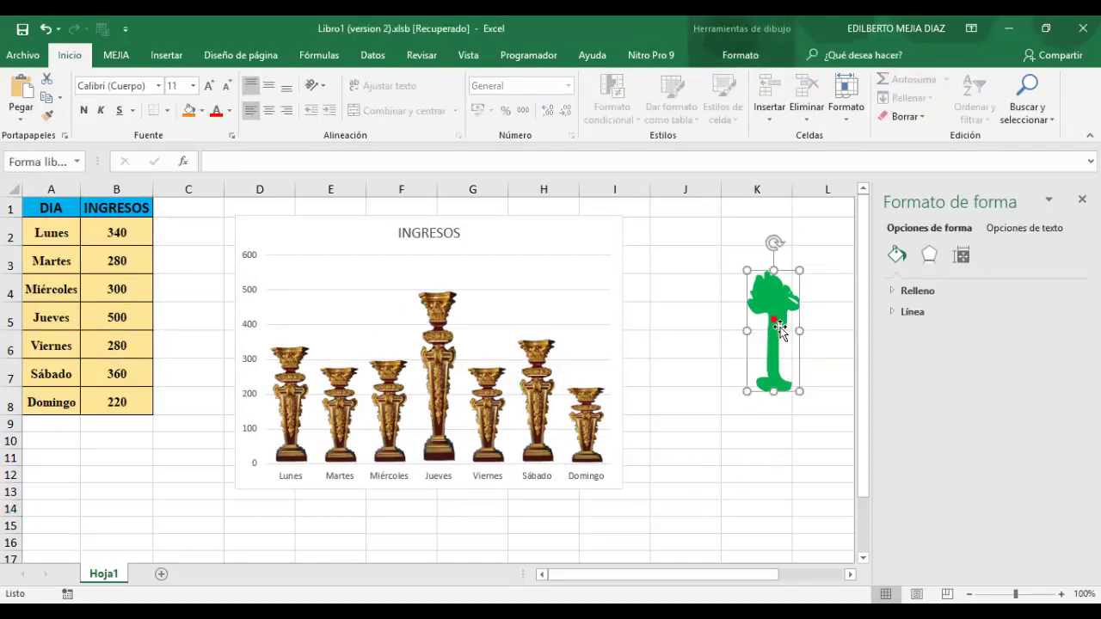
pyautogui.press('Delete')
pyautogui.click(895, 267)
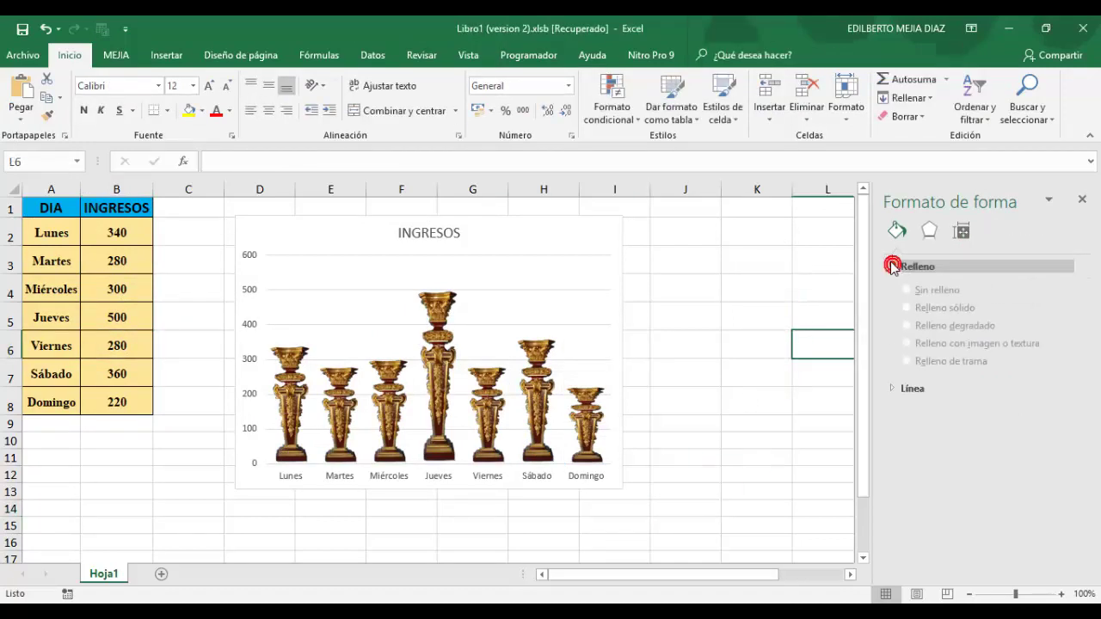
pyautogui.click(1082, 199)
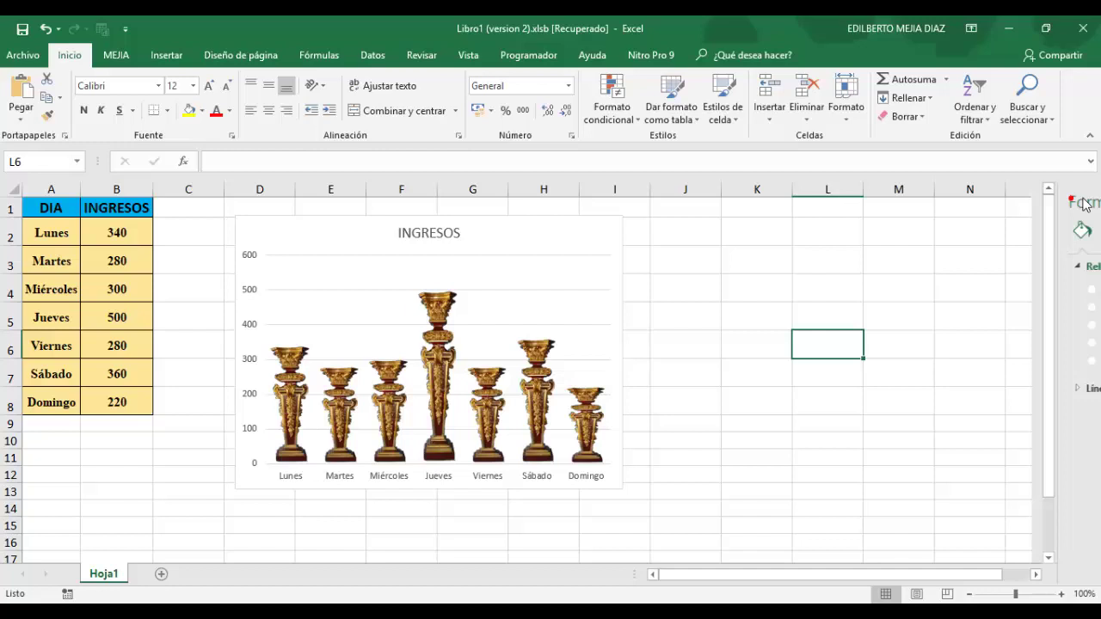
pyautogui.click(742, 336)
# Step: Move the ornate-column chart left so it sits right beside the table
pyautogui.click(483, 250)
pyautogui.moveTo(505, 225)
pyautogui.mouseDown()
pyautogui.moveTo(517, 353)
pyautogui.moveTo(477, 225)
pyautogui.mouseUp()
pyautogui.click(759, 294)
# Step: Insert a 2-D line chart of A1:B8 and place it right of the column chart
pyautogui.moveTo(73, 214); pyautogui.dragTo(122, 405)
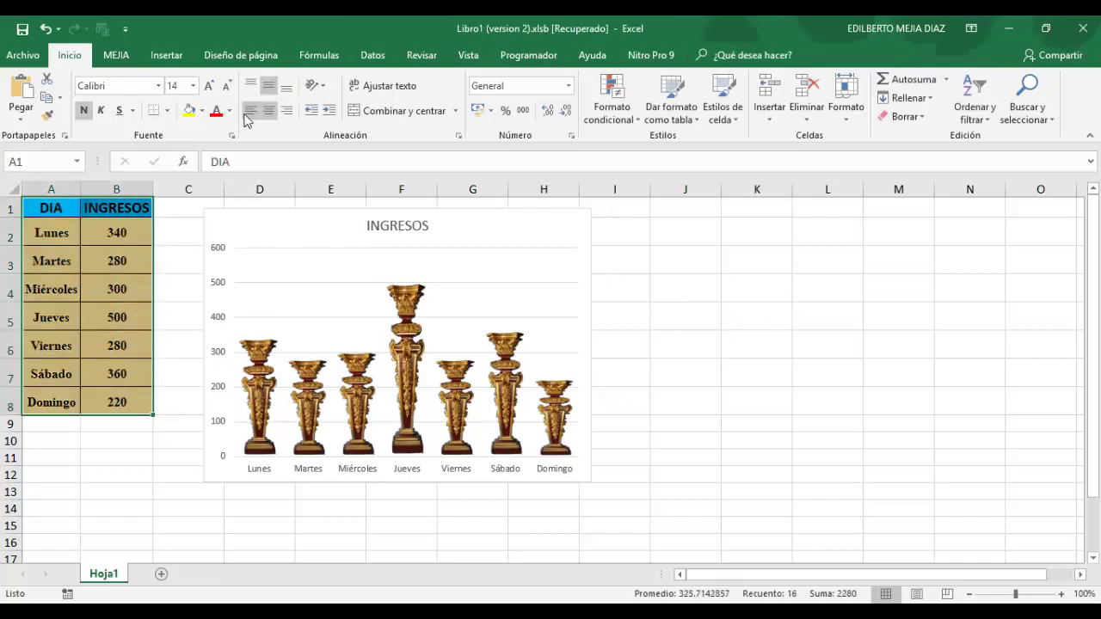
pyautogui.click(164, 428)
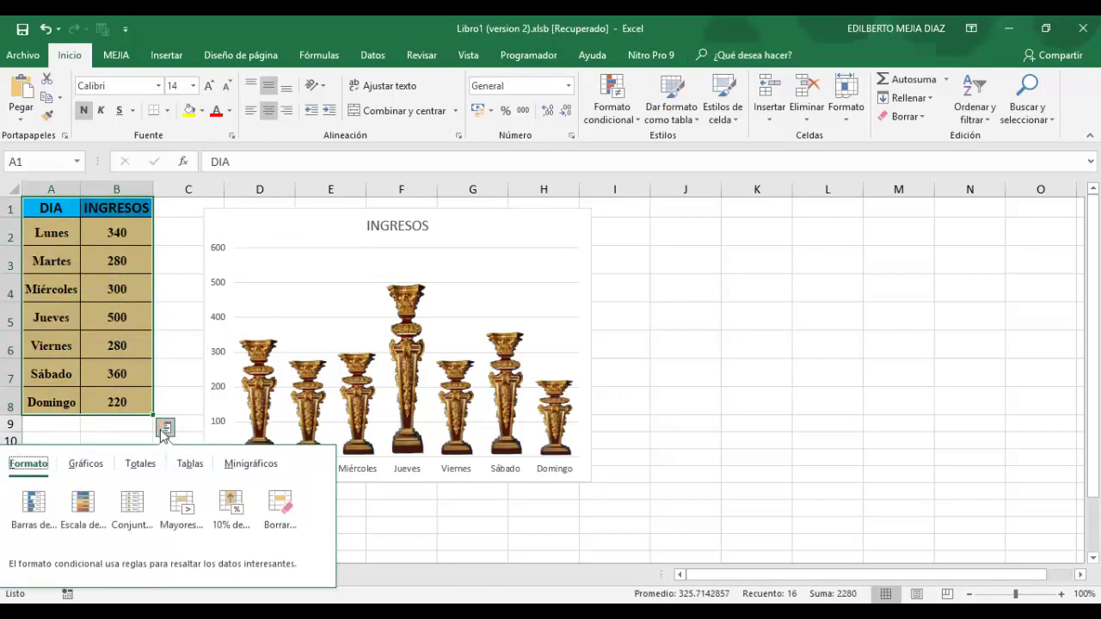
pyautogui.click(169, 53)
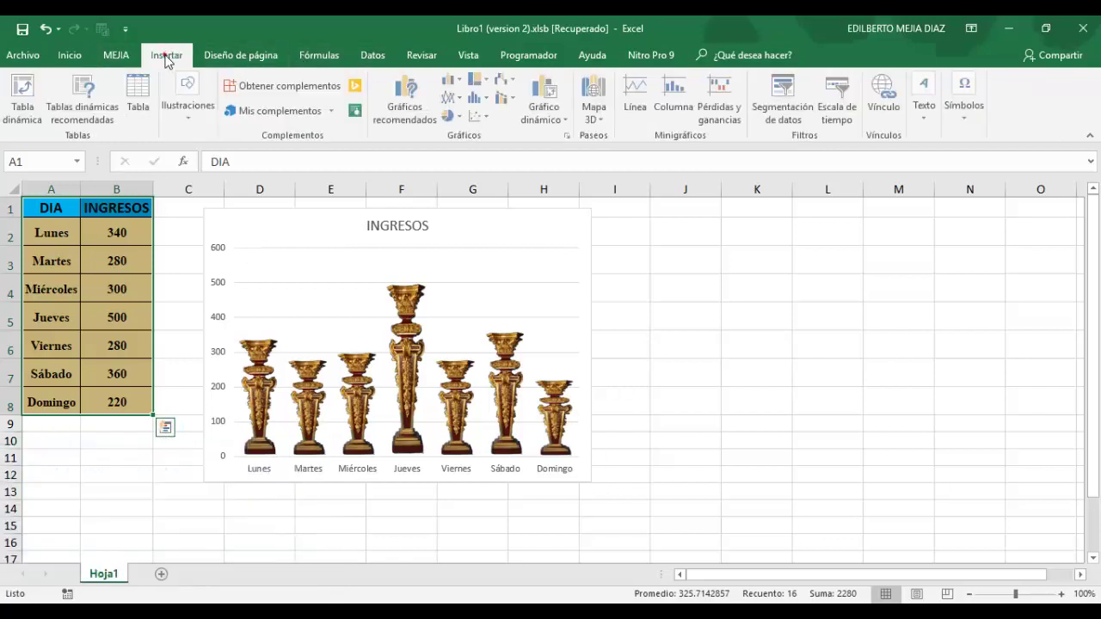
pyautogui.click(463, 98)
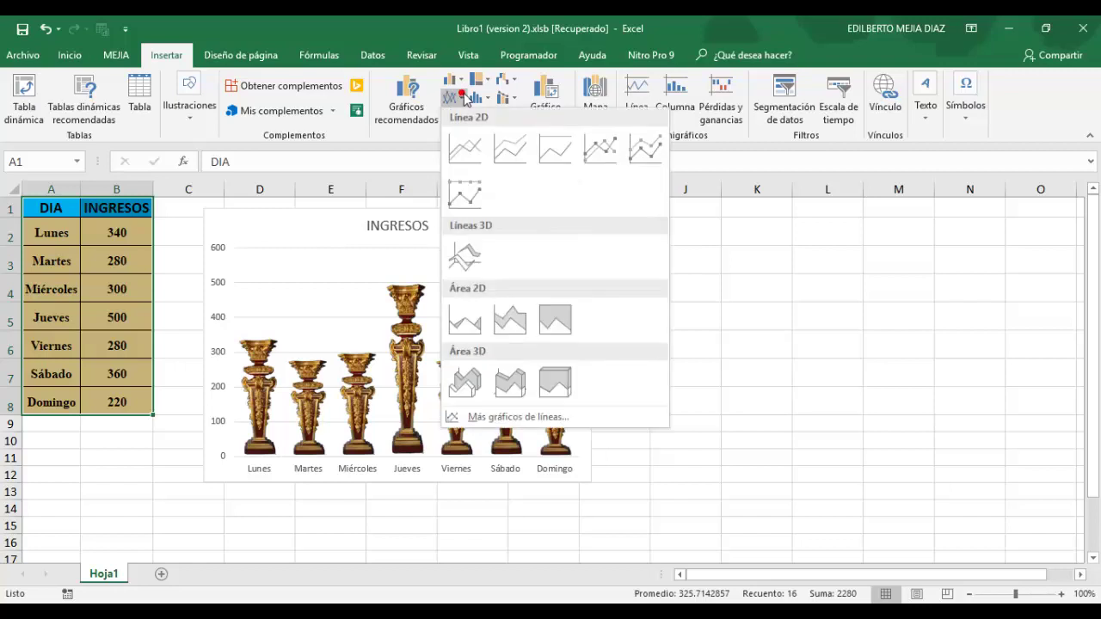
pyautogui.click(480, 154)
pyautogui.moveTo(607, 280); pyautogui.dragTo(870, 240)
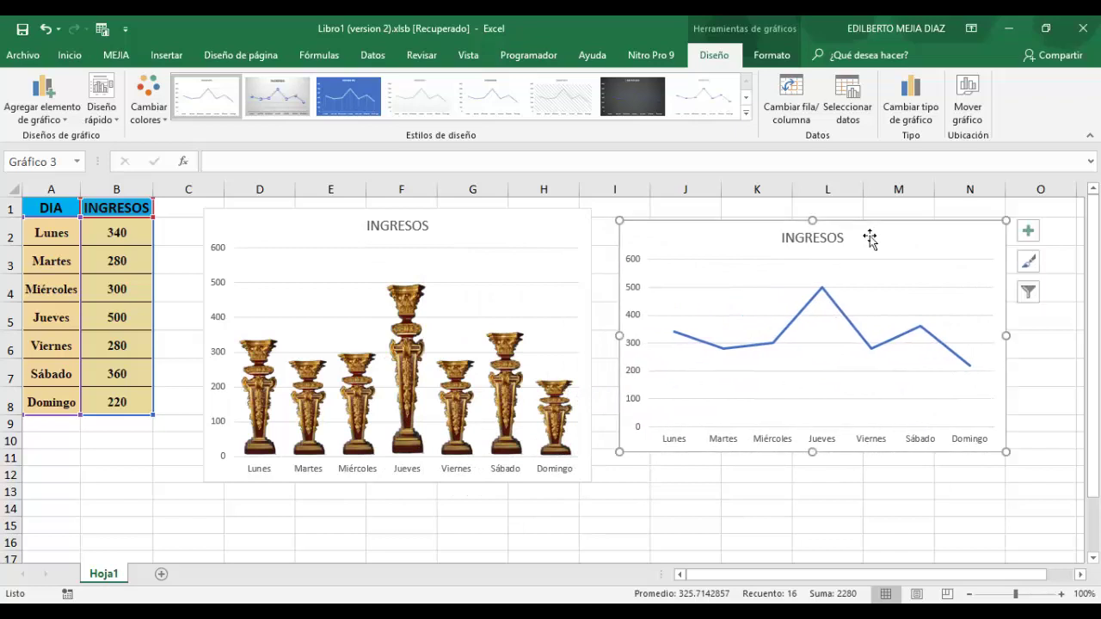
pyautogui.click(871, 349)
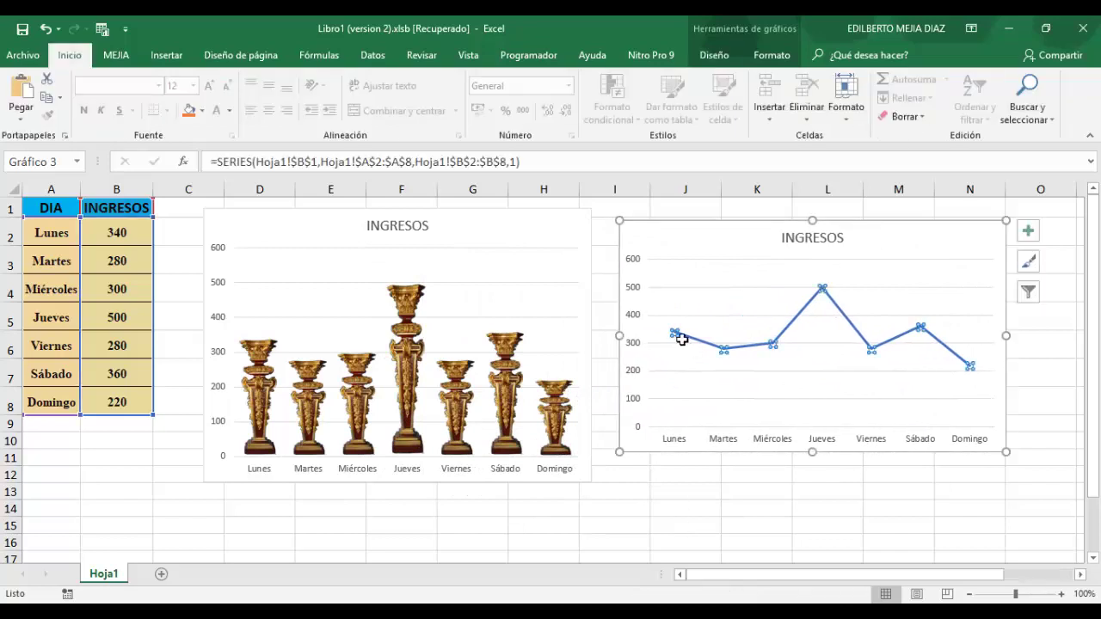
pyautogui.moveTo(681, 340)
pyautogui.click(717, 517)
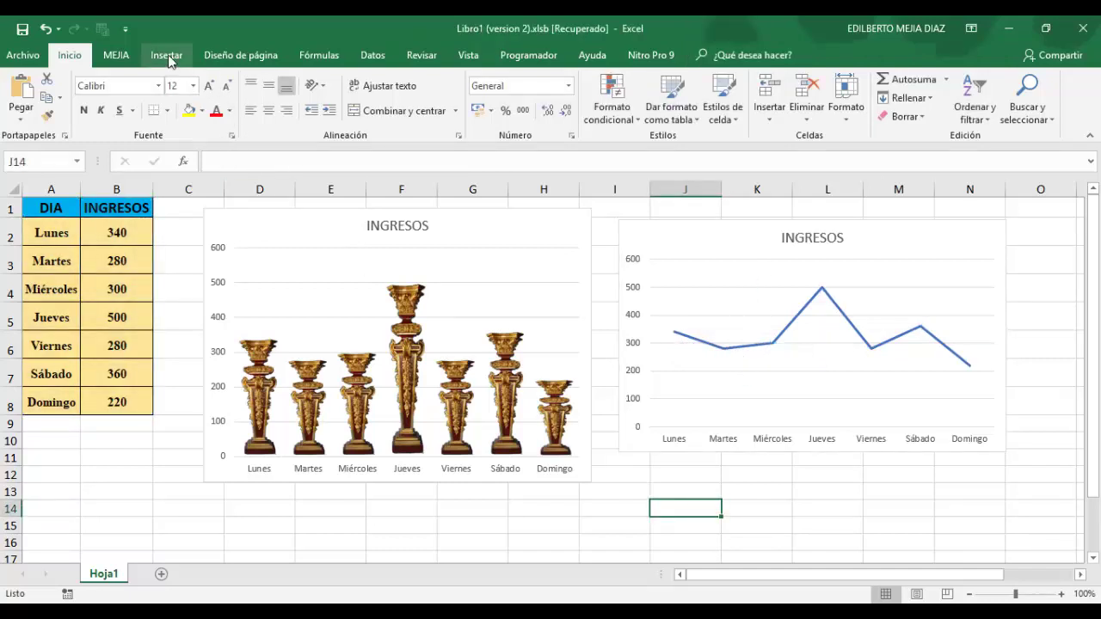
# Step: Insert the vaca.png cow picture and move it over the column chart
pyautogui.click(166, 55)
pyautogui.click(190, 121)
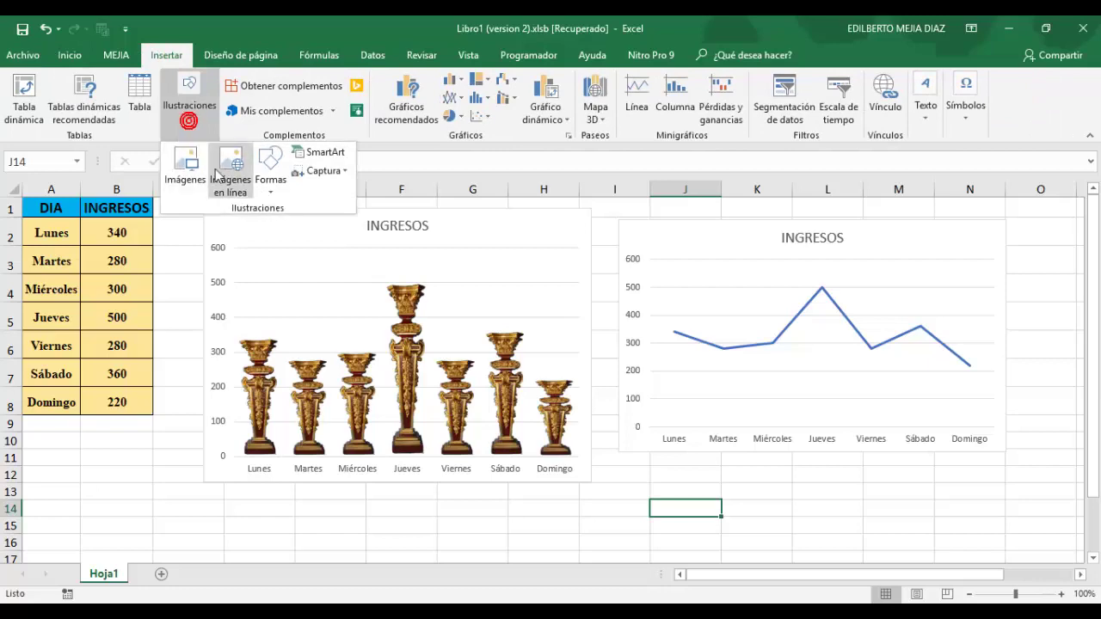
pyautogui.click(181, 172)
pyautogui.click(486, 146)
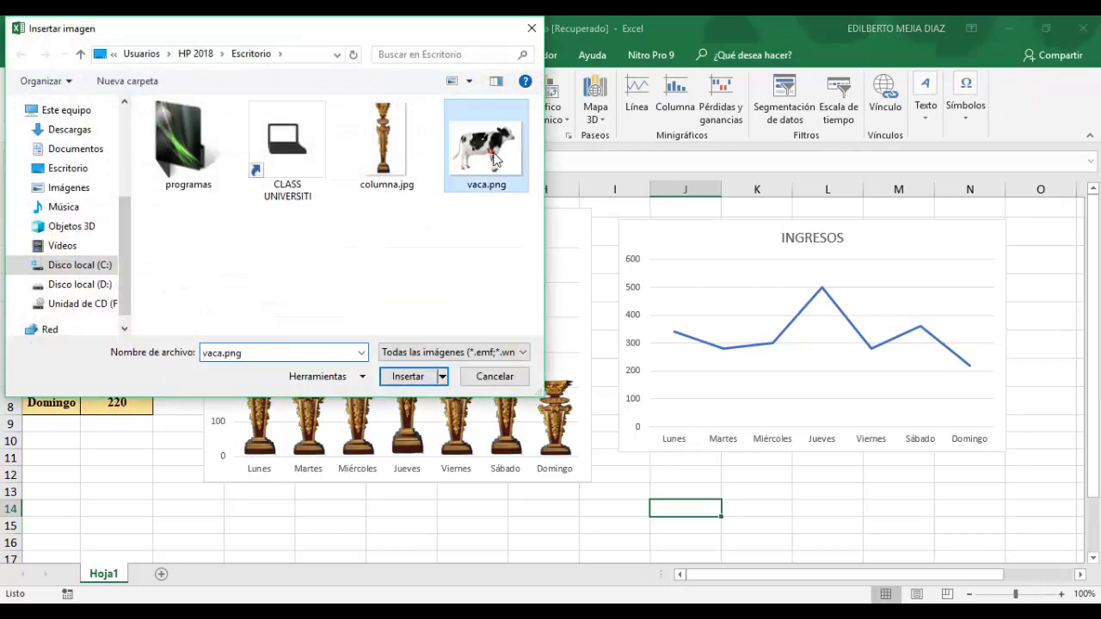
pyautogui.click(408, 376)
pyautogui.moveTo(760, 487); pyautogui.dragTo(261, 270)
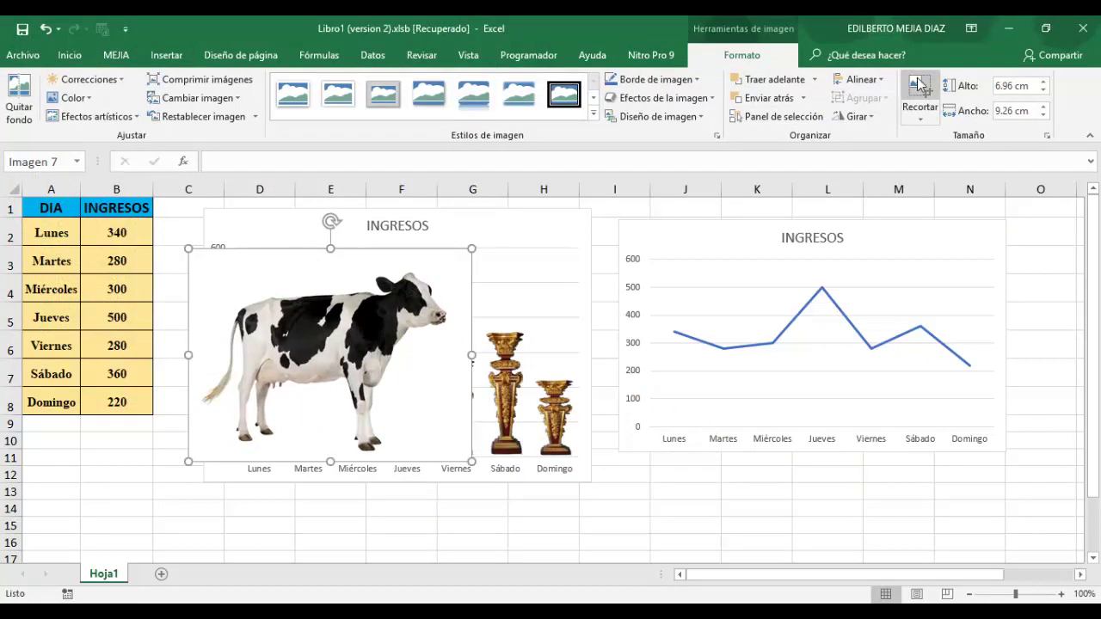
# Step: Remove the cow's white background, widening the kept area to include the hooves and tail
pyautogui.click(21, 94)
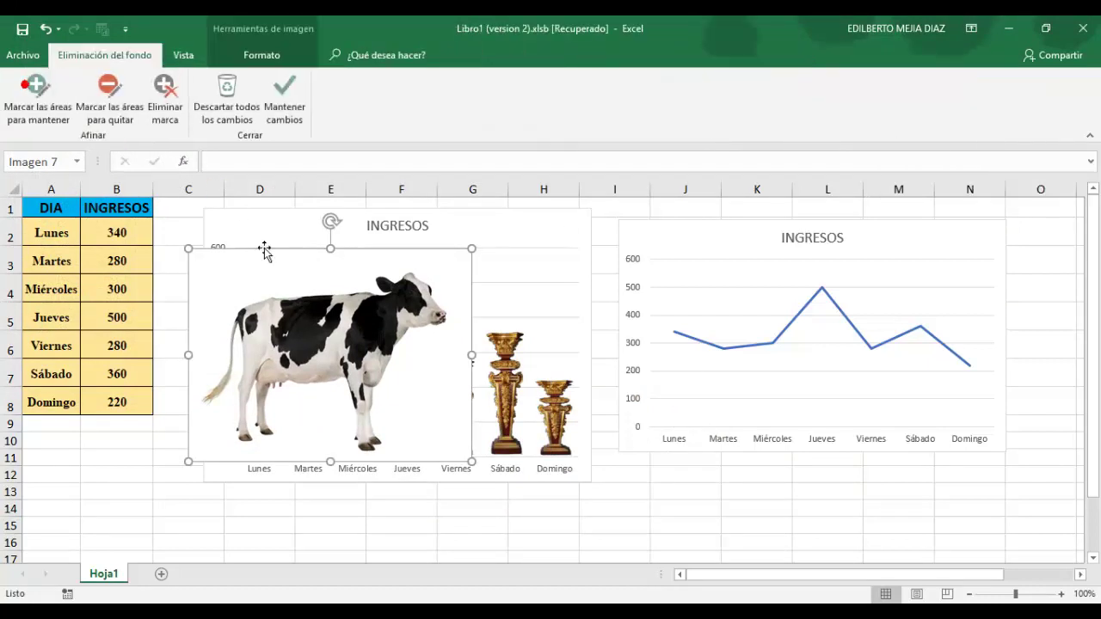
pyautogui.moveTo(338, 277); pyautogui.dragTo(338, 272)
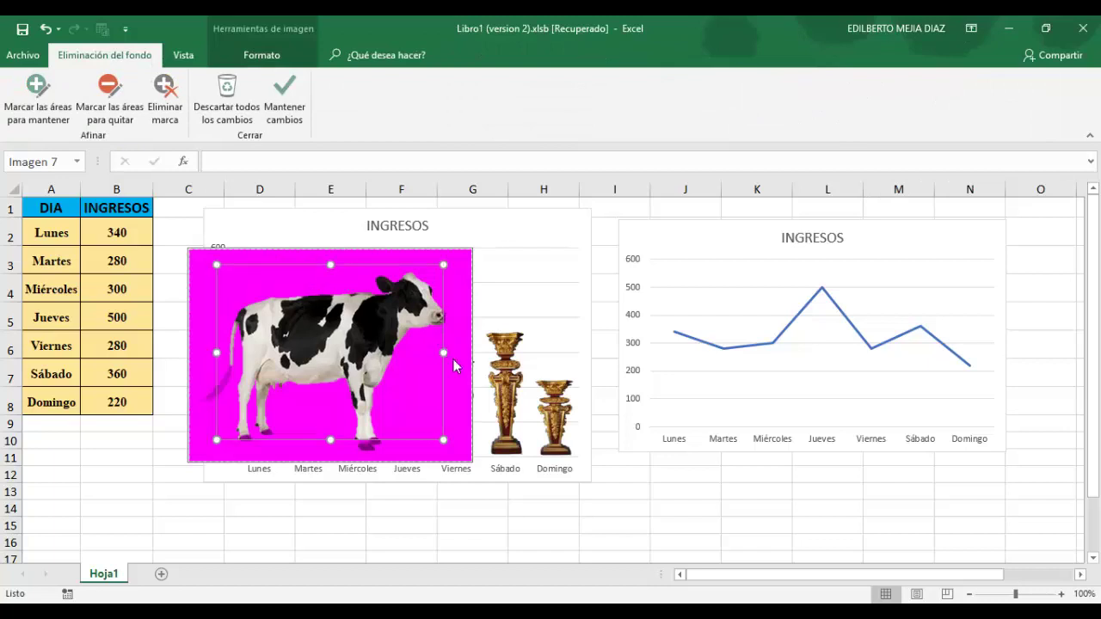
pyautogui.moveTo(443, 353); pyautogui.dragTo(465, 352)
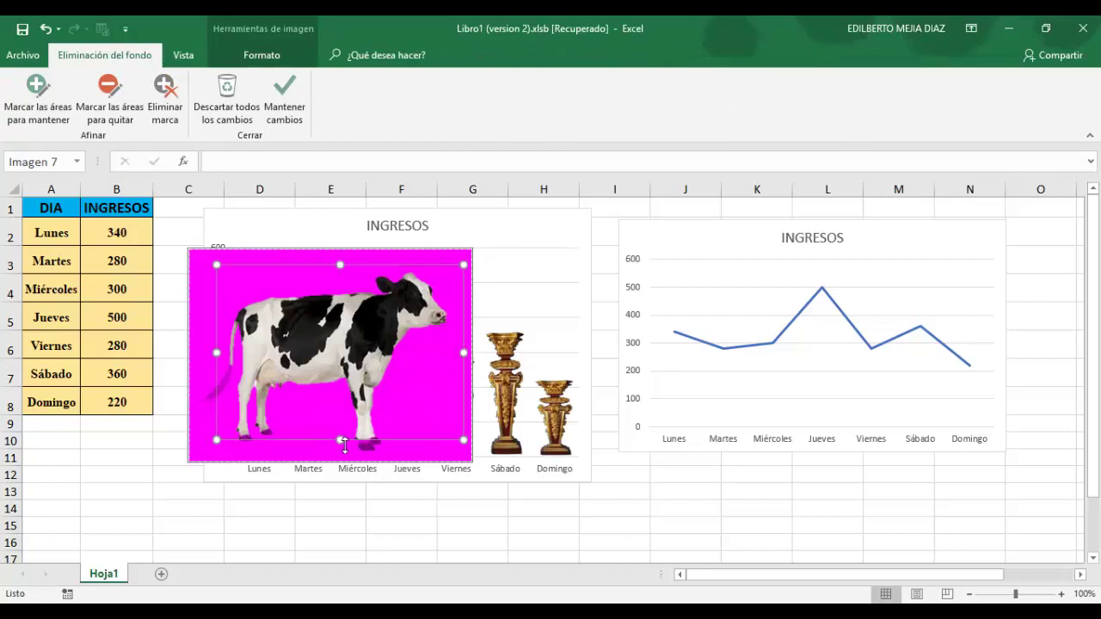
pyautogui.moveTo(344, 444); pyautogui.dragTo(343, 462)
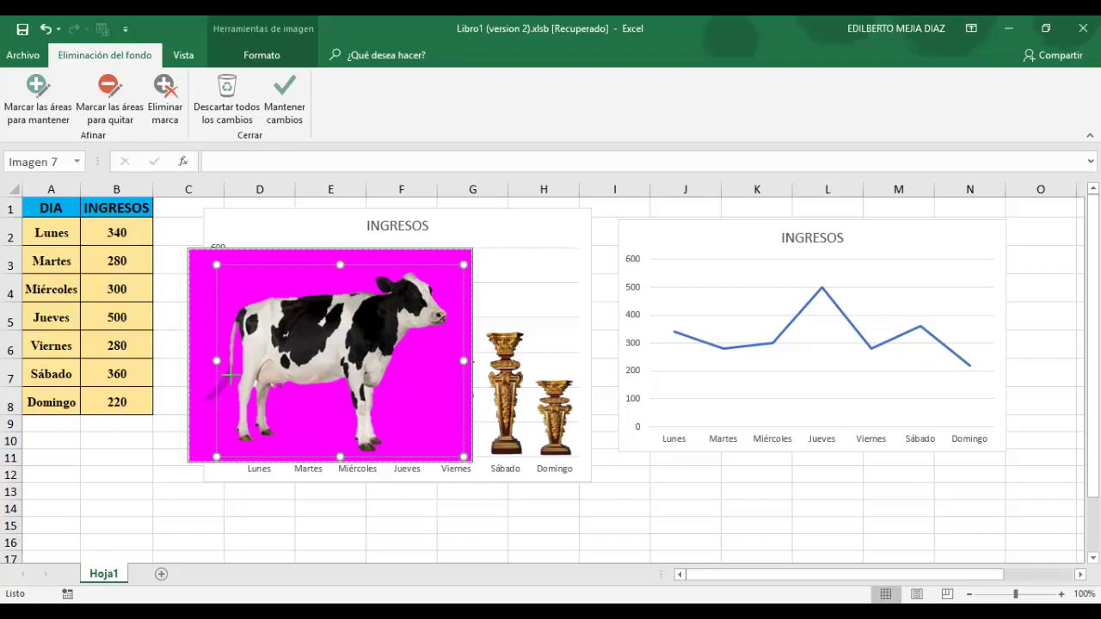
pyautogui.moveTo(217, 361); pyautogui.dragTo(192, 361)
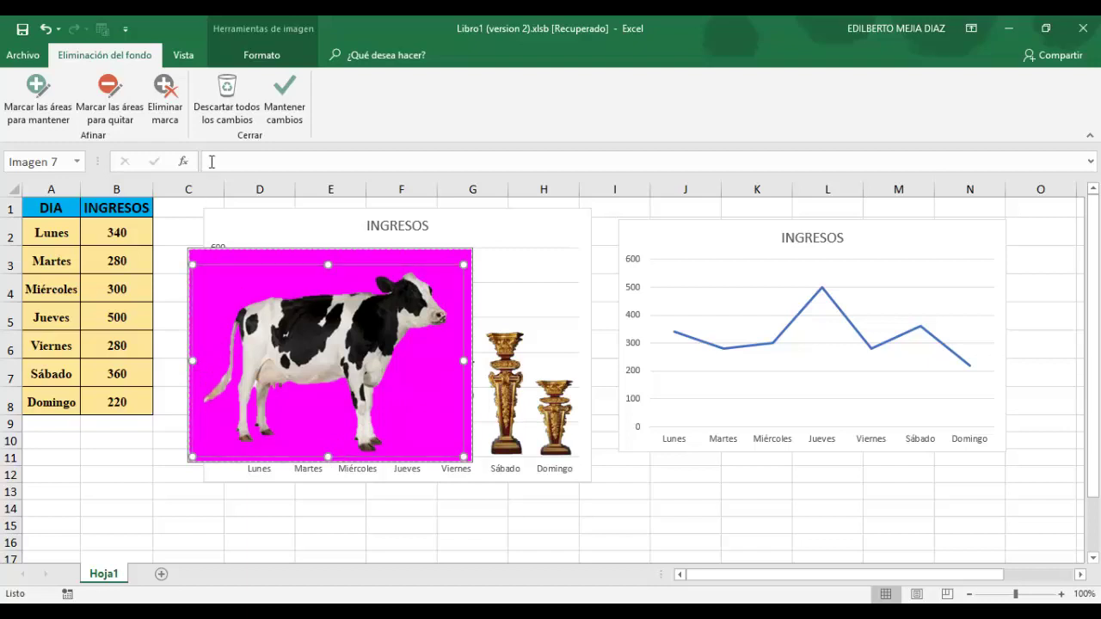
pyautogui.click(284, 94)
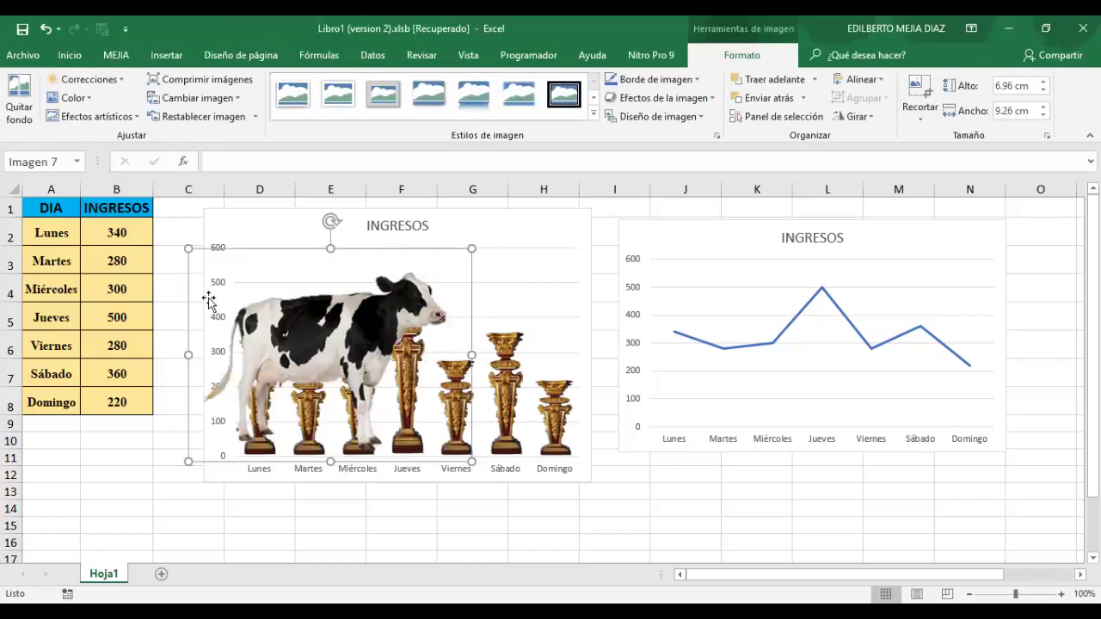
# Step: Shrink the cow picture to a tiny size and paste it as the INGRESOS line series markers
pyautogui.moveTo(191, 251); pyautogui.dragTo(578, 534)
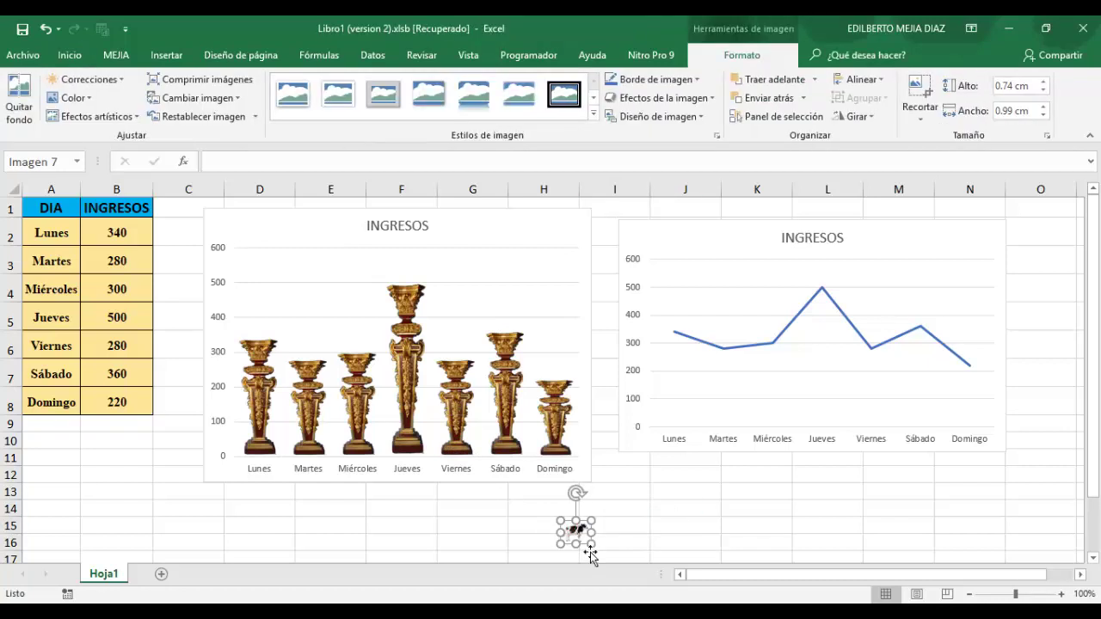
pyautogui.click(701, 361)
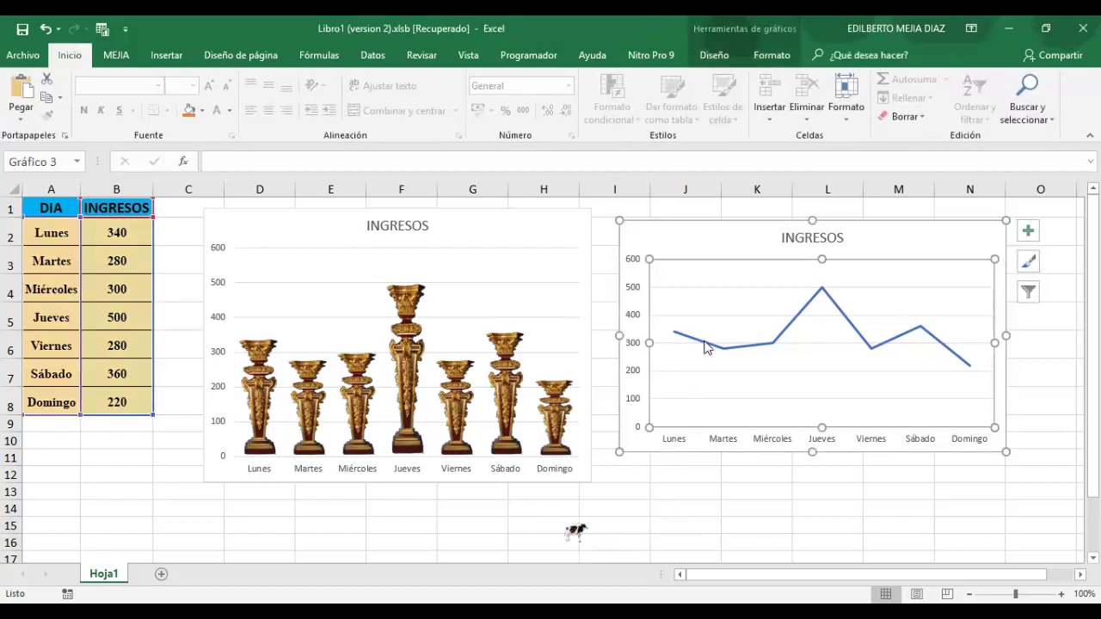
pyautogui.click(705, 343)
pyautogui.moveTo(746, 354)
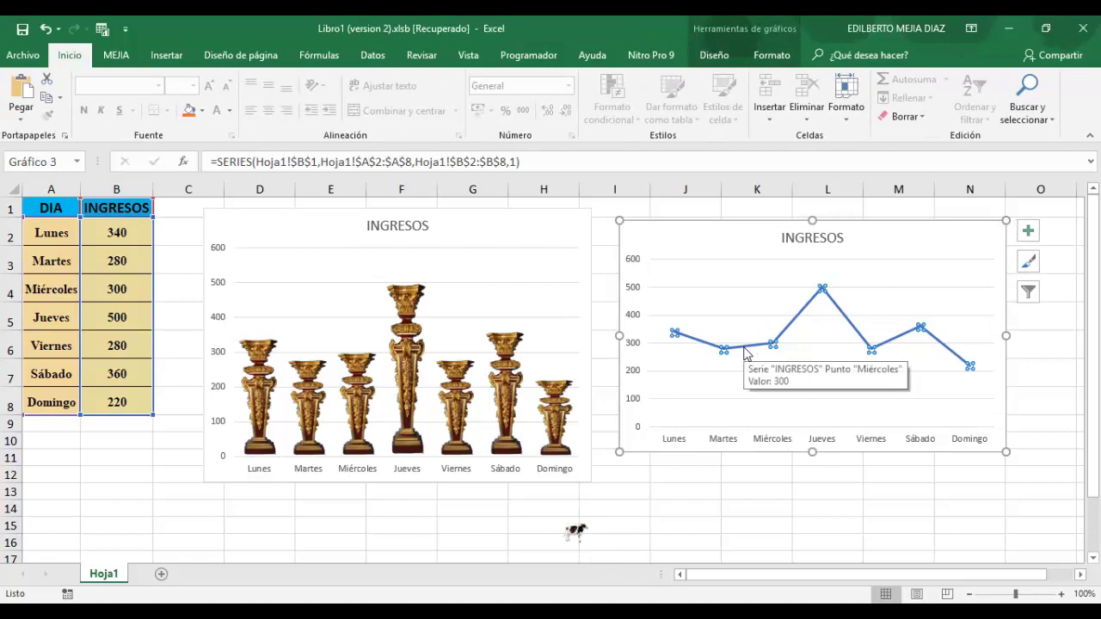
pyautogui.hotkey('ctrl', 'v')
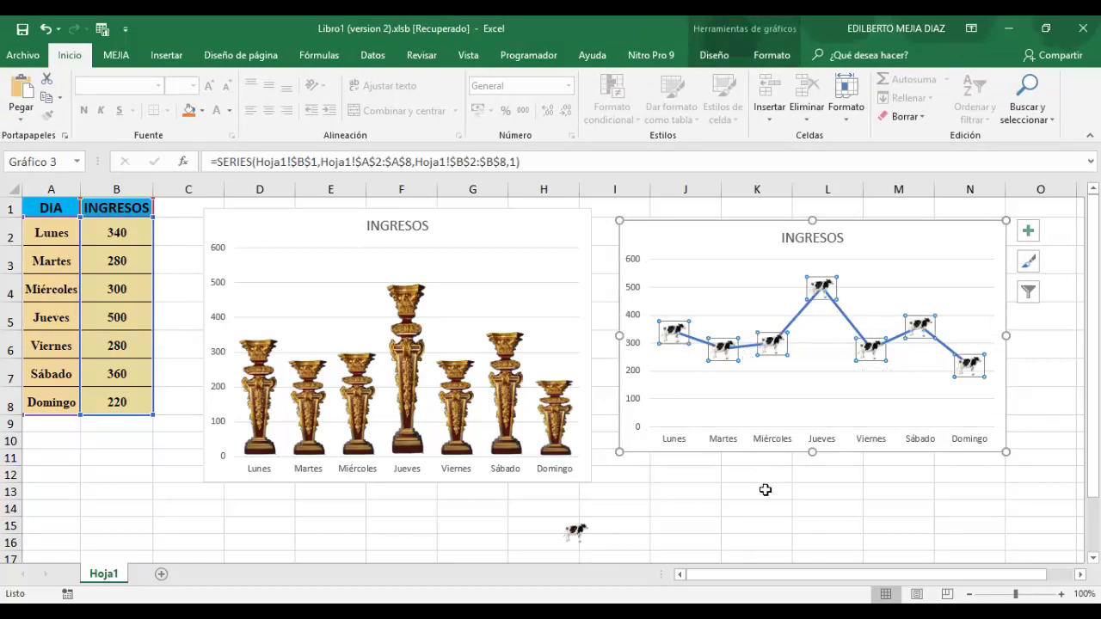
pyautogui.click(765, 489)
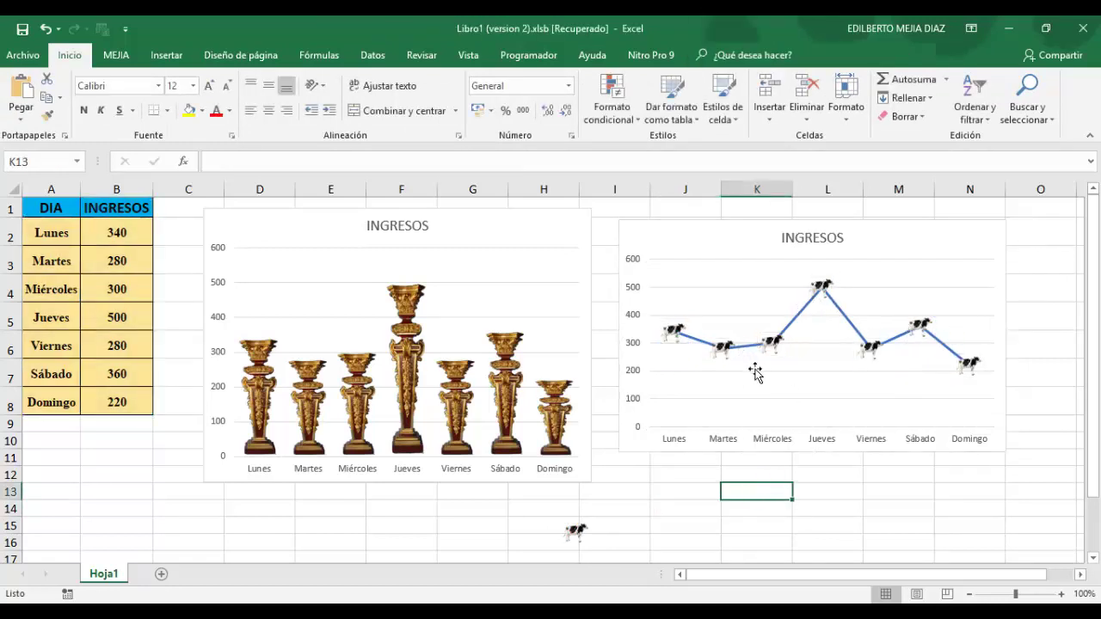
# Step: Change the Miércoles income in B4 to 600
pyautogui.click(118, 291)
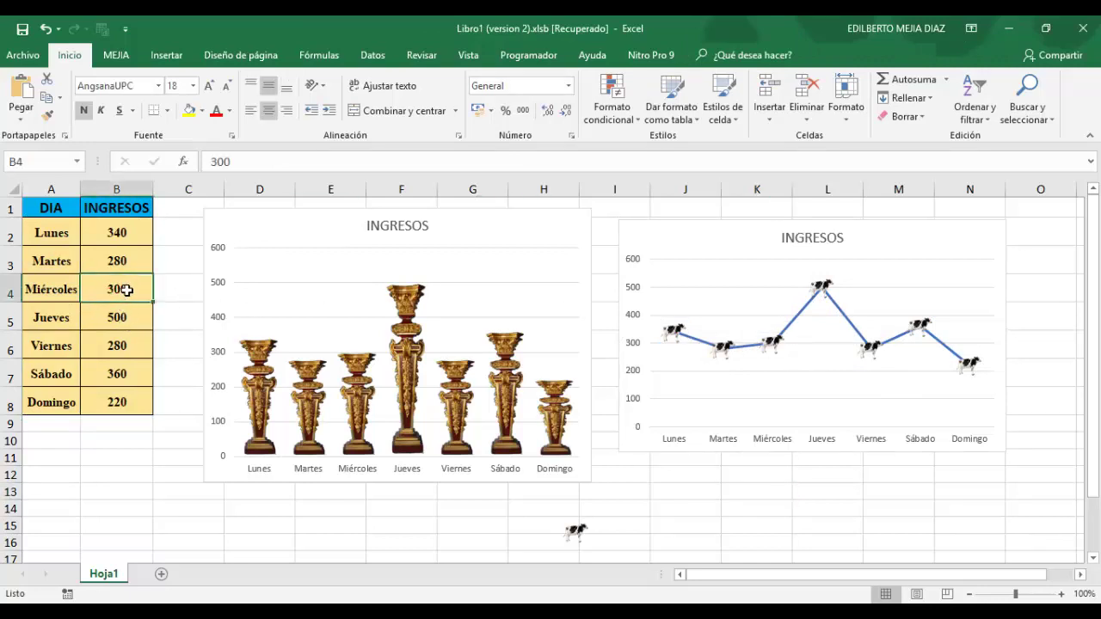
pyautogui.write('600')
pyautogui.press('Return')
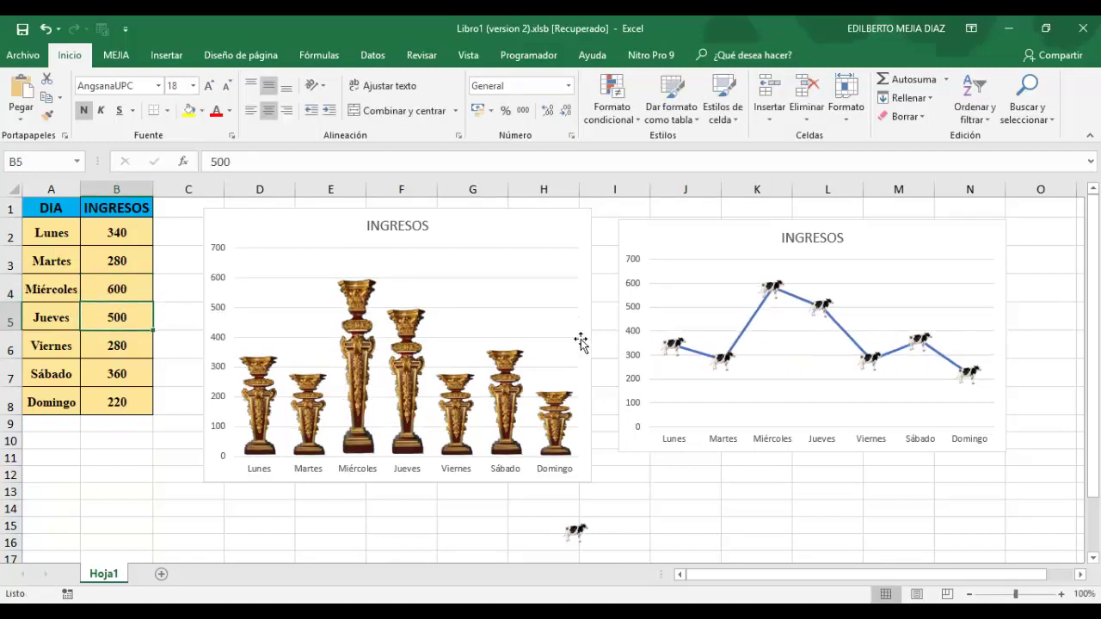
pyautogui.click(575, 531)
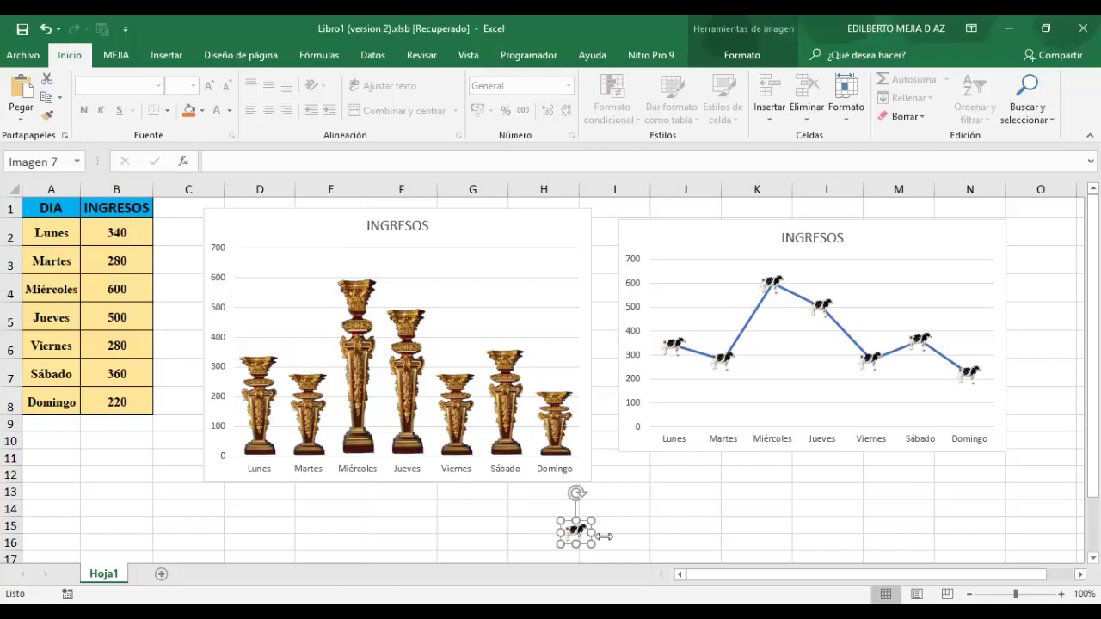
# Step: Widen and horizontally flip the spare cow picture
pyautogui.moveTo(595, 544); pyautogui.dragTo(517, 543)
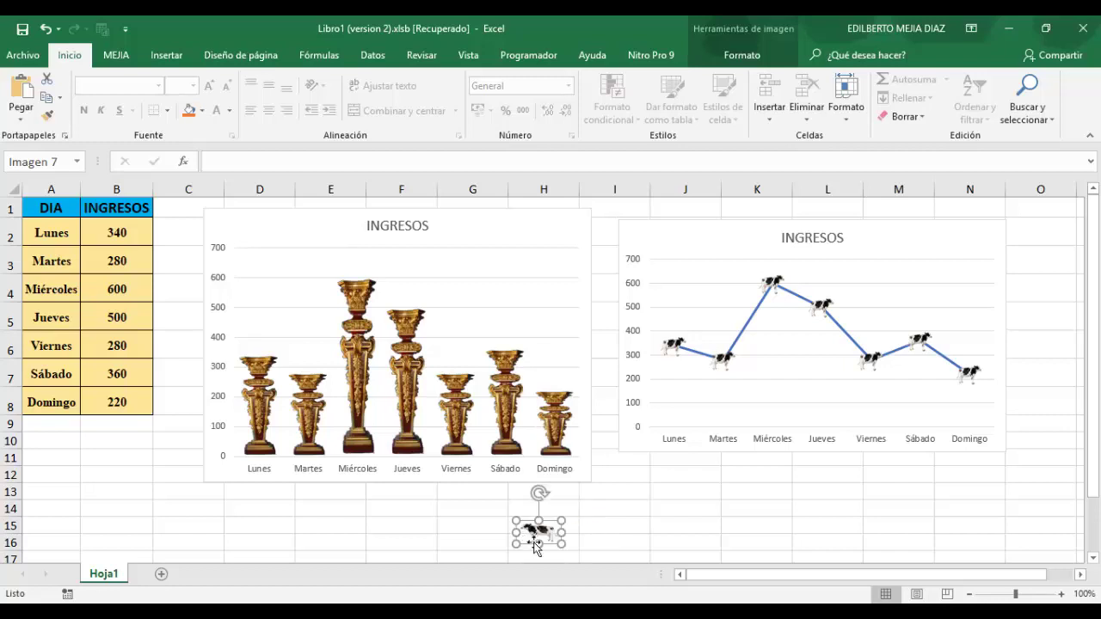
pyautogui.click(606, 526)
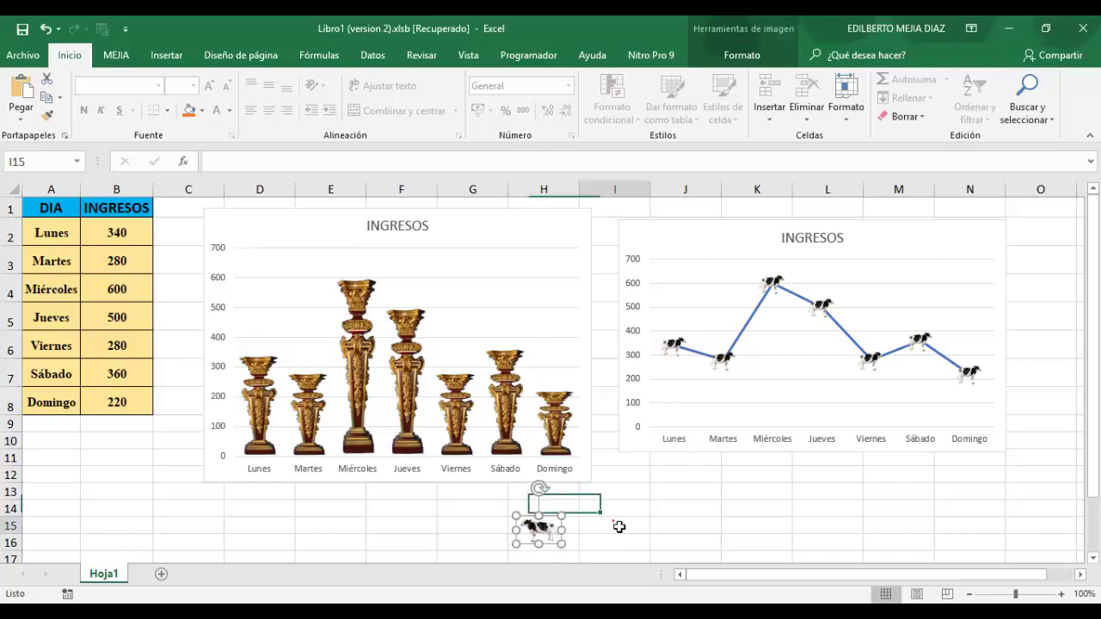
pyautogui.click(535, 534)
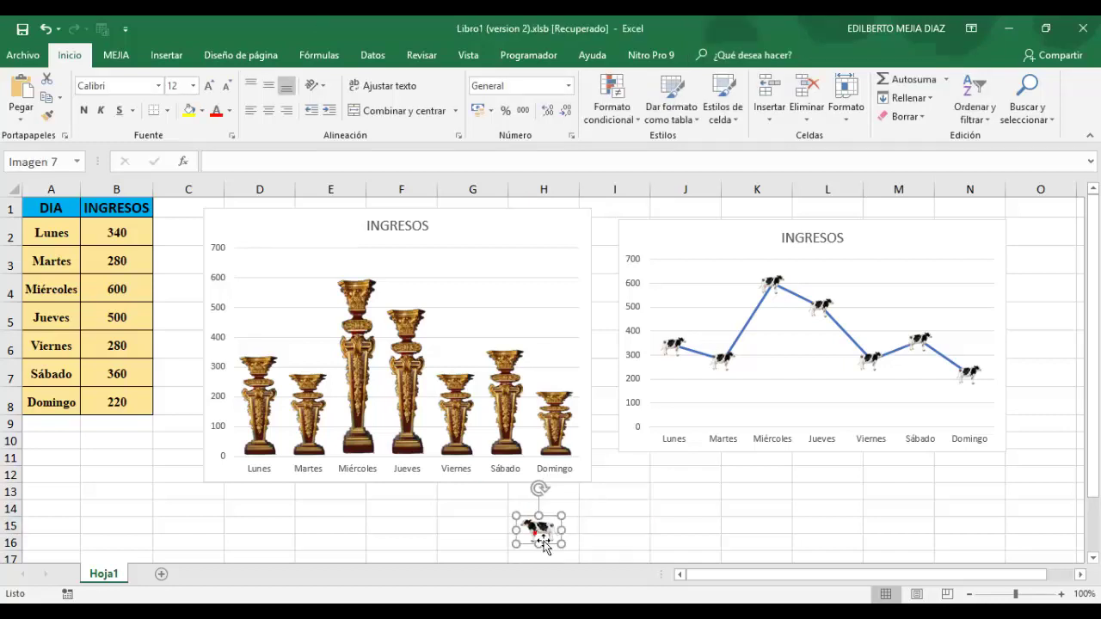
# Step: Enlarge the cow markers on the line chart's data series, ending on the YouTube channel page
pyautogui.click(751, 327)
pyautogui.click(751, 327)
pyautogui.click(749, 316)
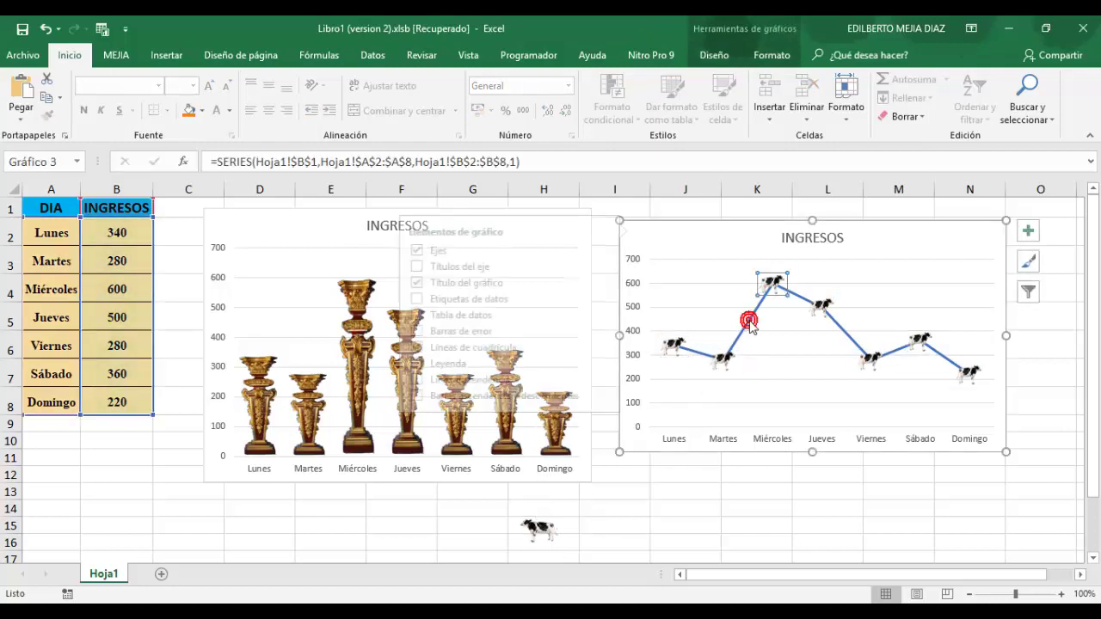
pyautogui.click(805, 498)
pyautogui.click(753, 345)
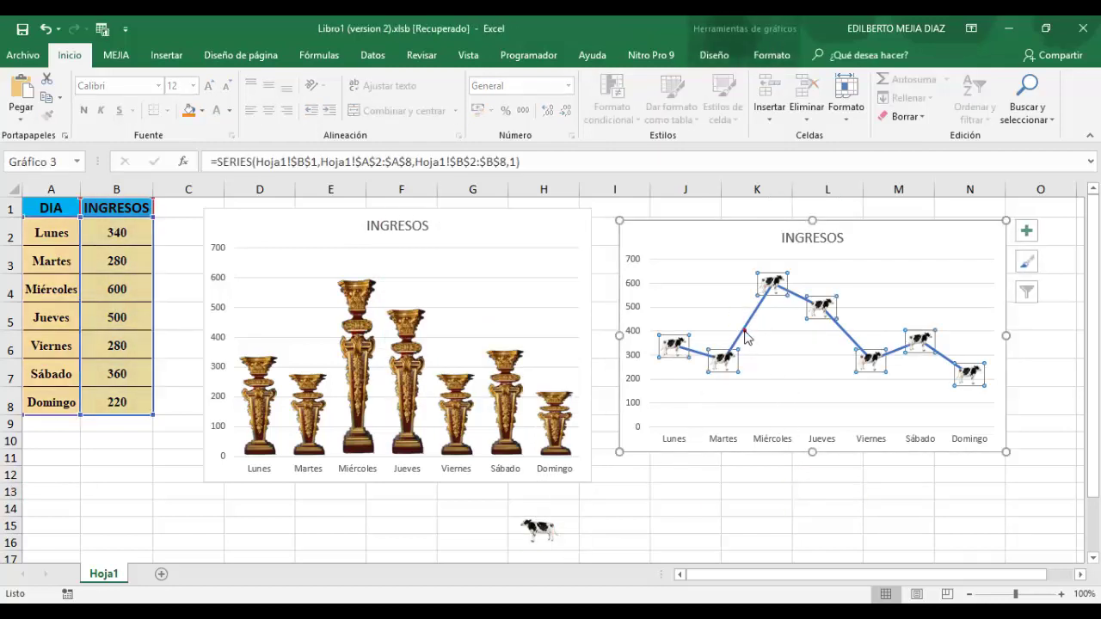
pyautogui.click(762, 527)
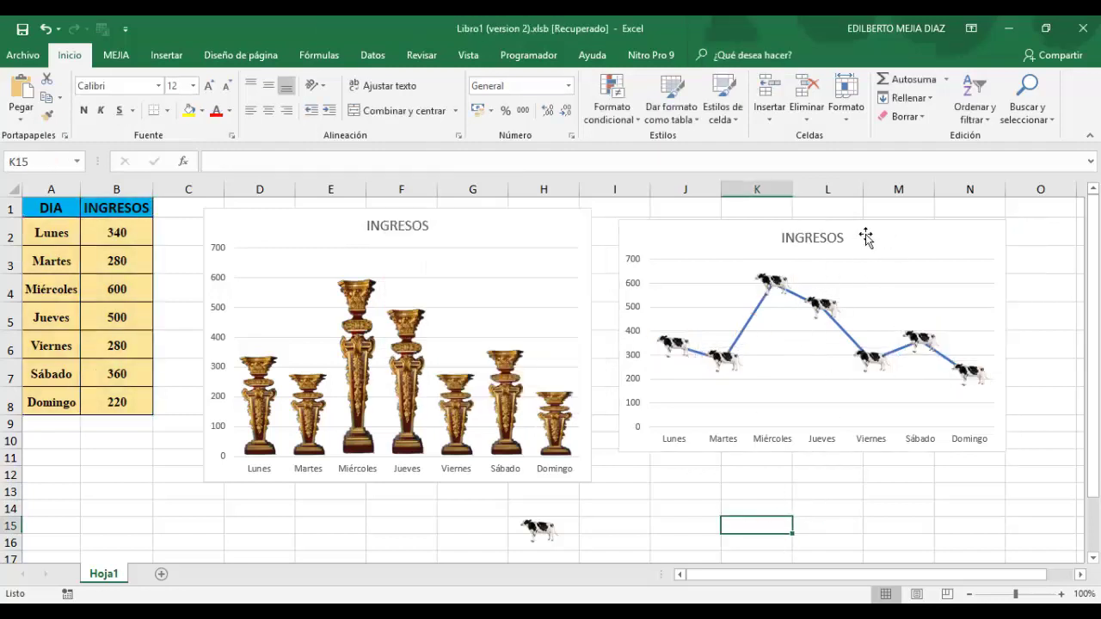
pyautogui.click(685, 508)
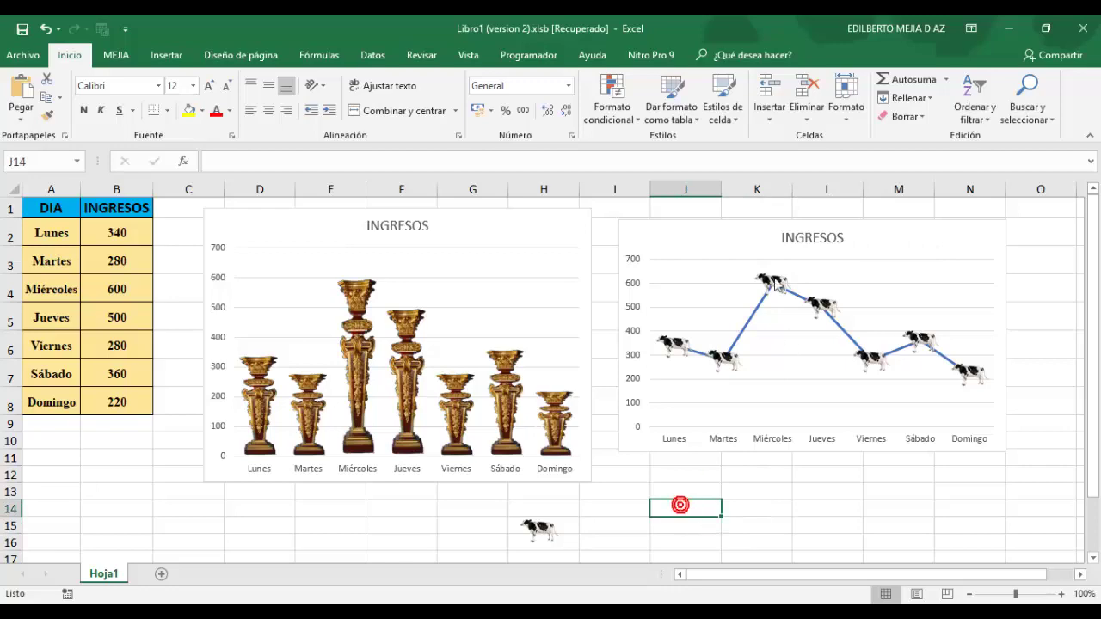